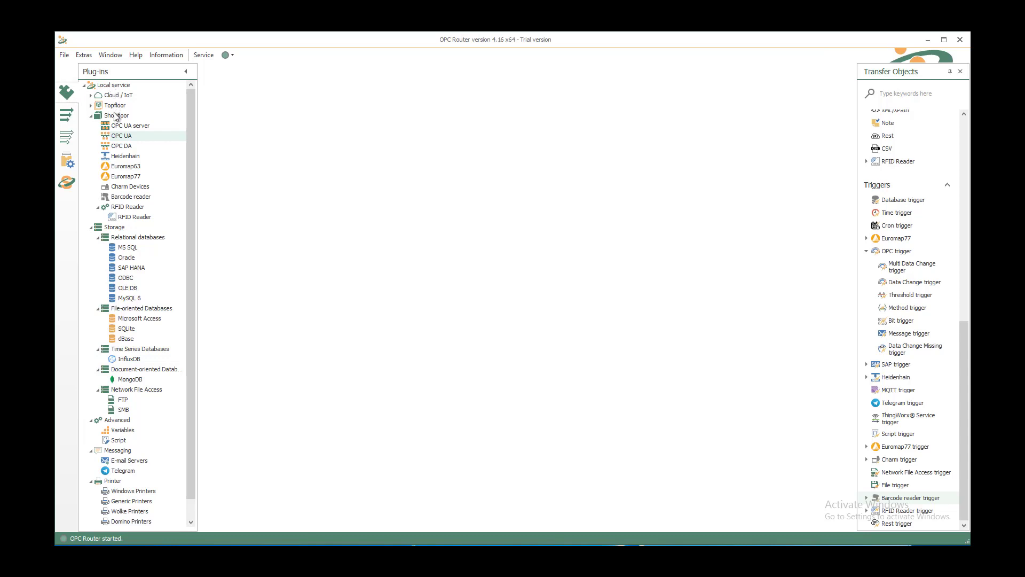
# Check the connection of the KEPServerEX_Demo OPC UA access data and close its settings without changes
pyautogui.click(120, 140)
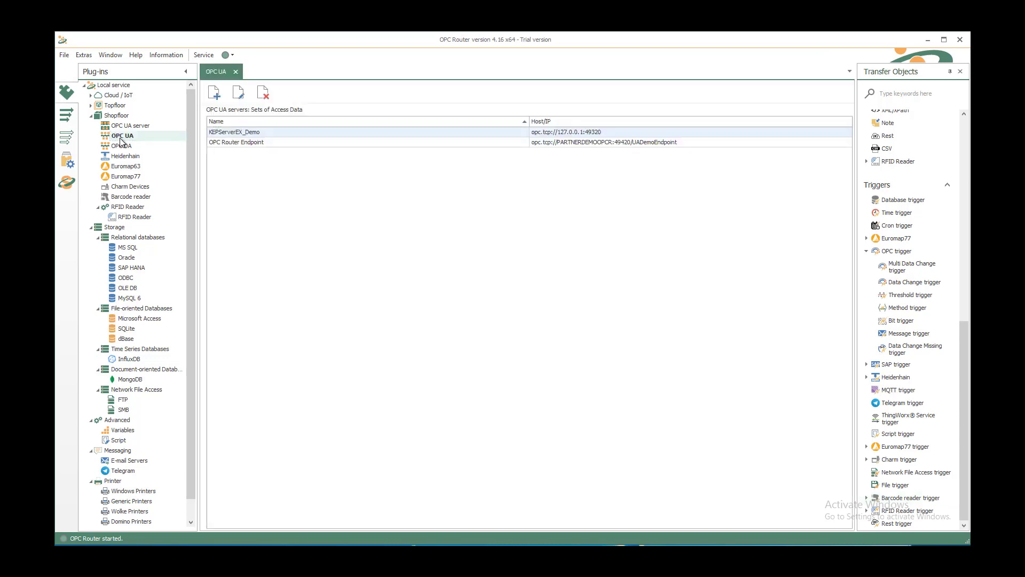
pyautogui.click(227, 133)
pyautogui.doubleClick(226, 135)
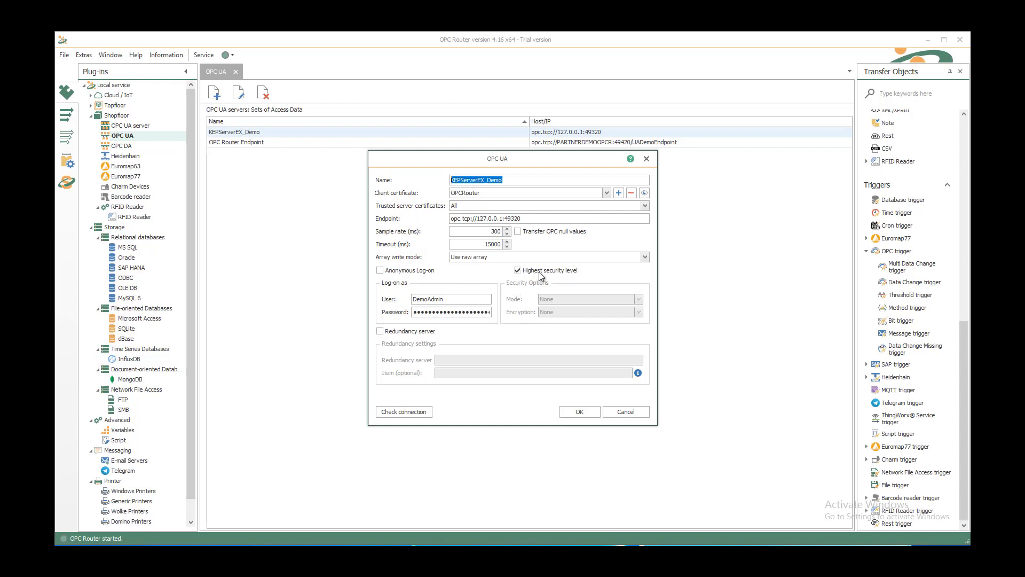
pyautogui.click(418, 415)
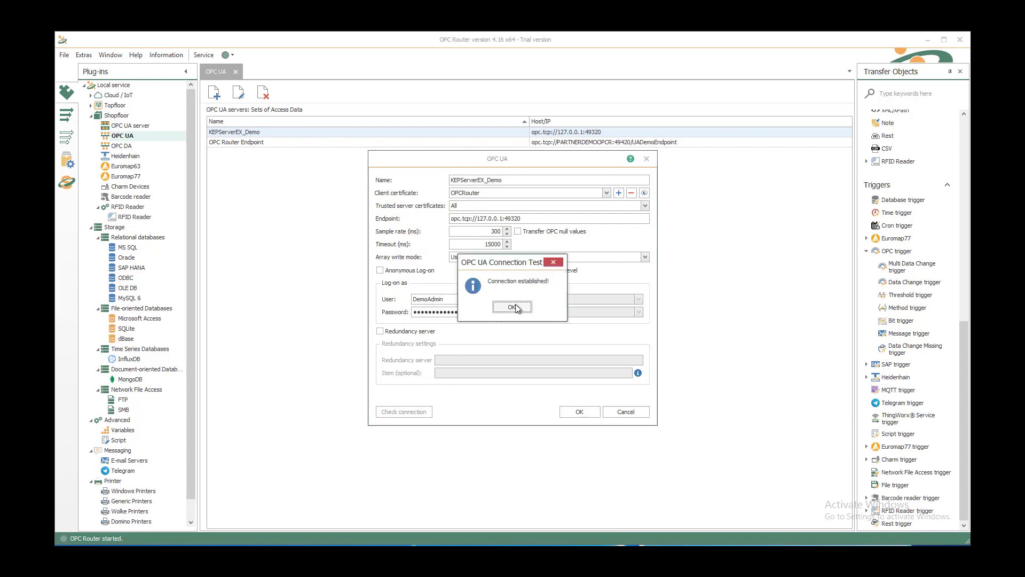
pyautogui.click(513, 307)
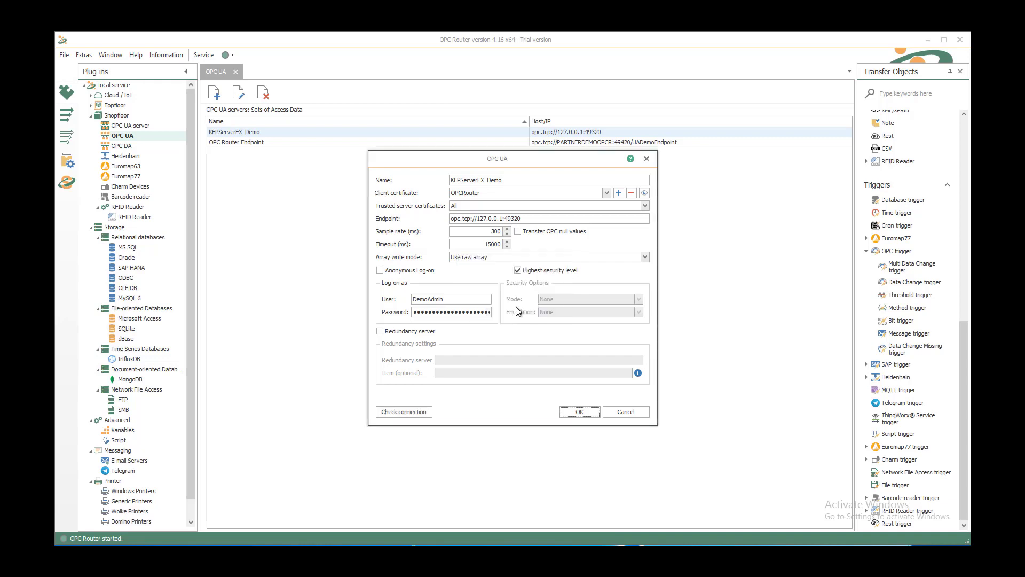
pyautogui.click(619, 411)
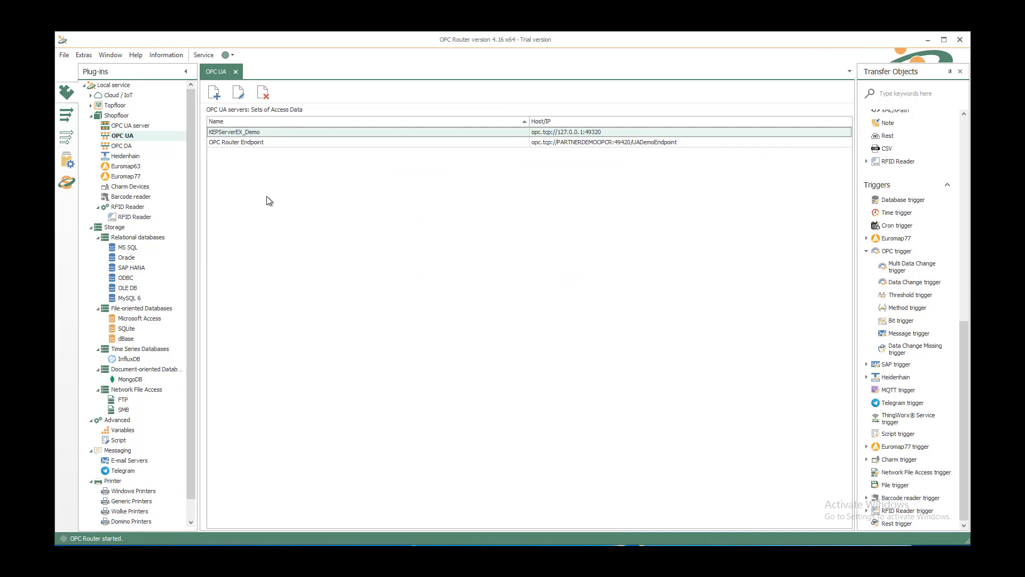
# Create a connections folder named csv and add a connection named opc ua 2 csv inside it
pyautogui.click(67, 116)
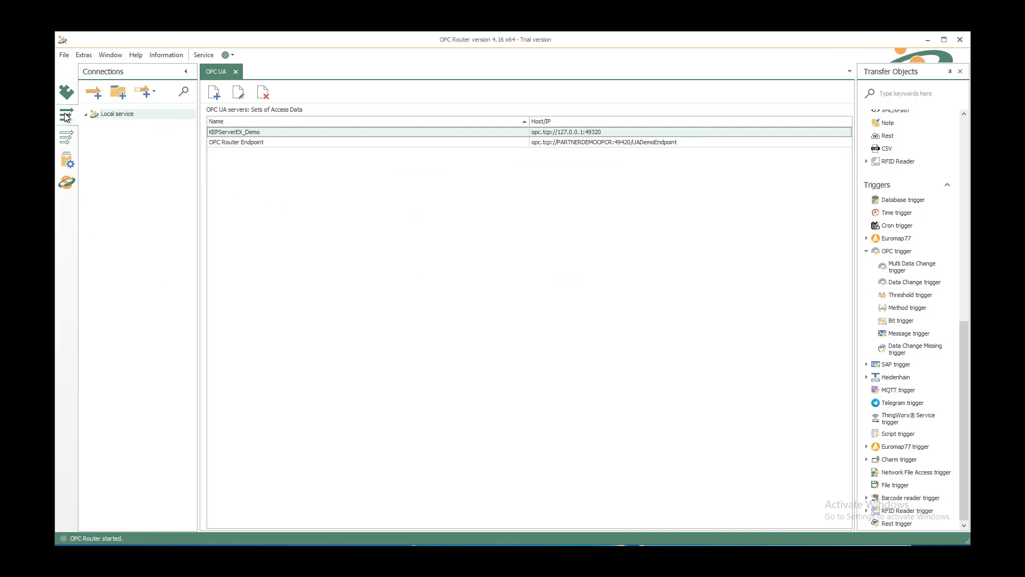
pyautogui.click(118, 96)
pyautogui.write('csv')
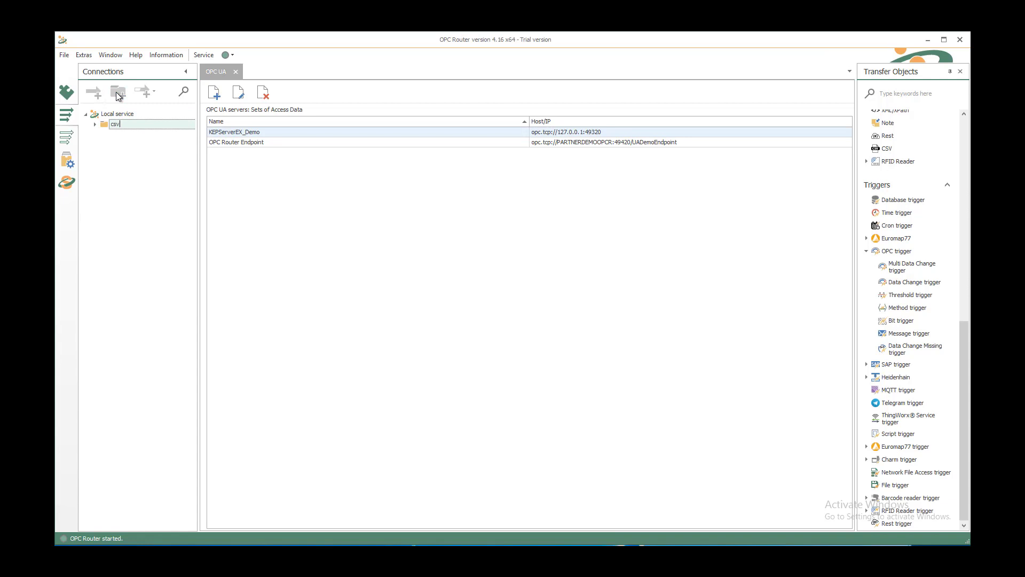
pyautogui.press('Return')
pyautogui.click(96, 95)
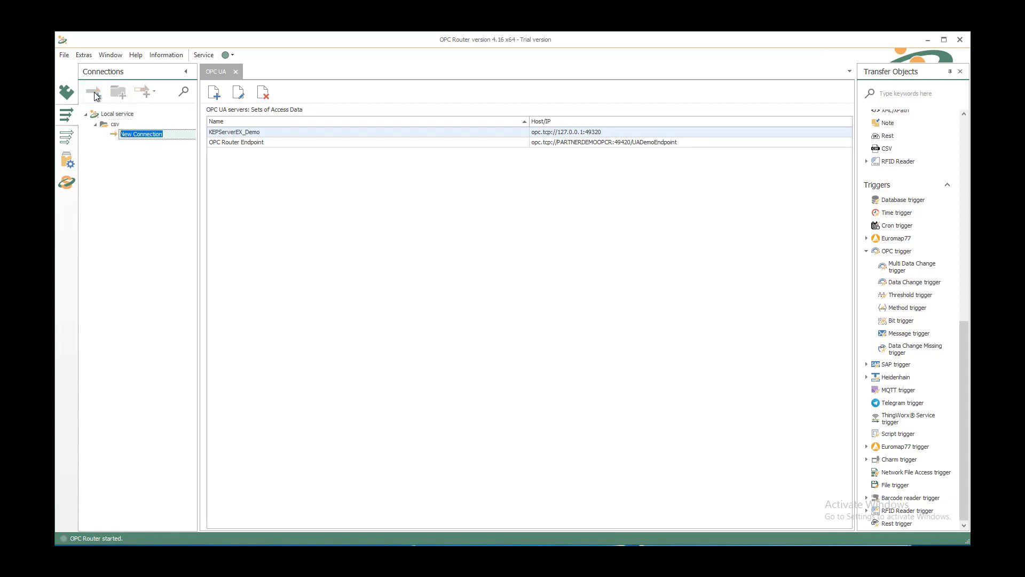
pyautogui.write('opc ua 2 csv')
pyautogui.press('Return')
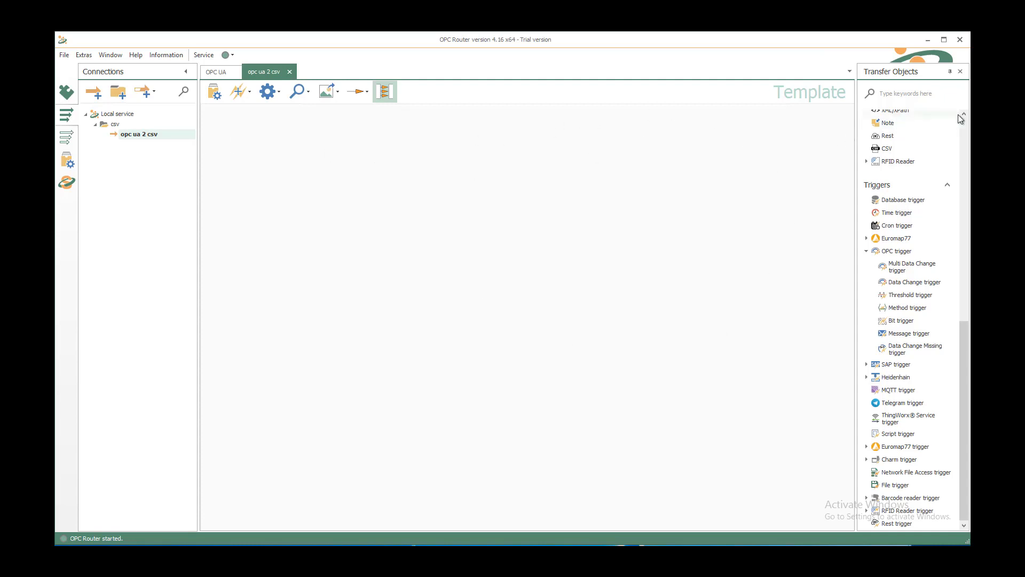
# Place an OPC UA/DA transfer object in the connection template and set its OPC access data to KEPServerEX_Demo
pyautogui.click(966, 128)
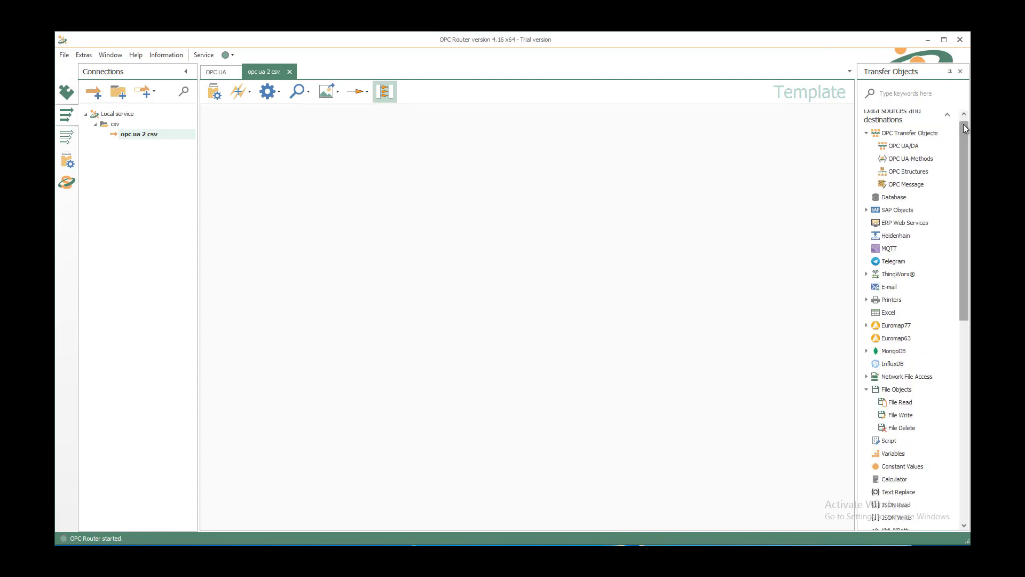
pyautogui.click(965, 114)
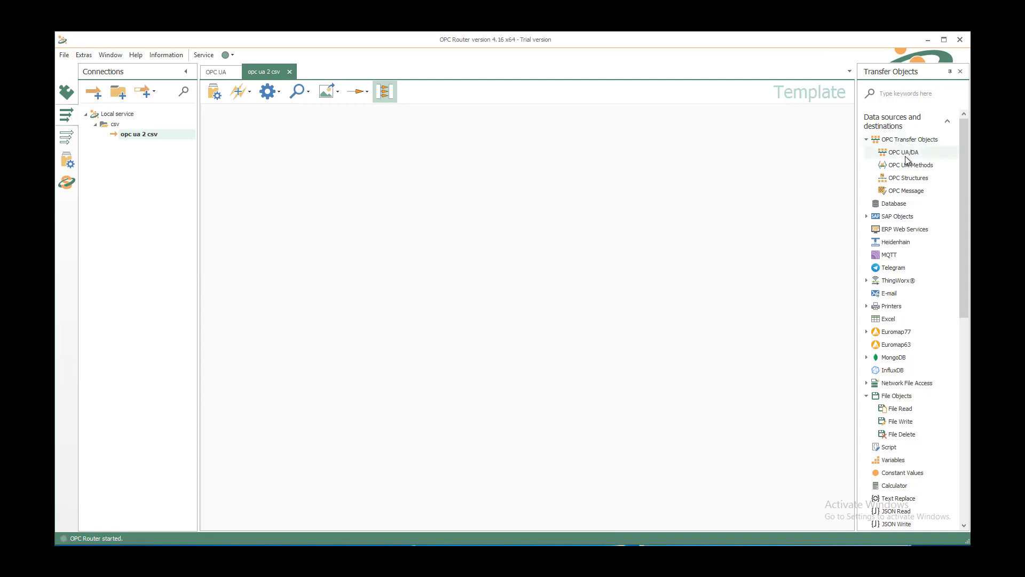
pyautogui.moveTo(907, 155); pyautogui.dragTo(274, 139)
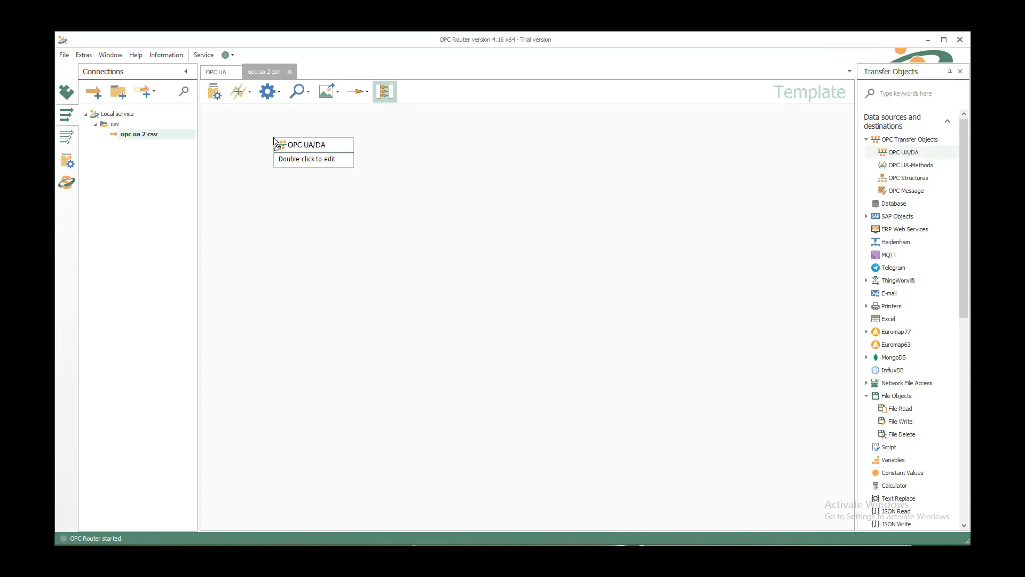
pyautogui.doubleClick(294, 158)
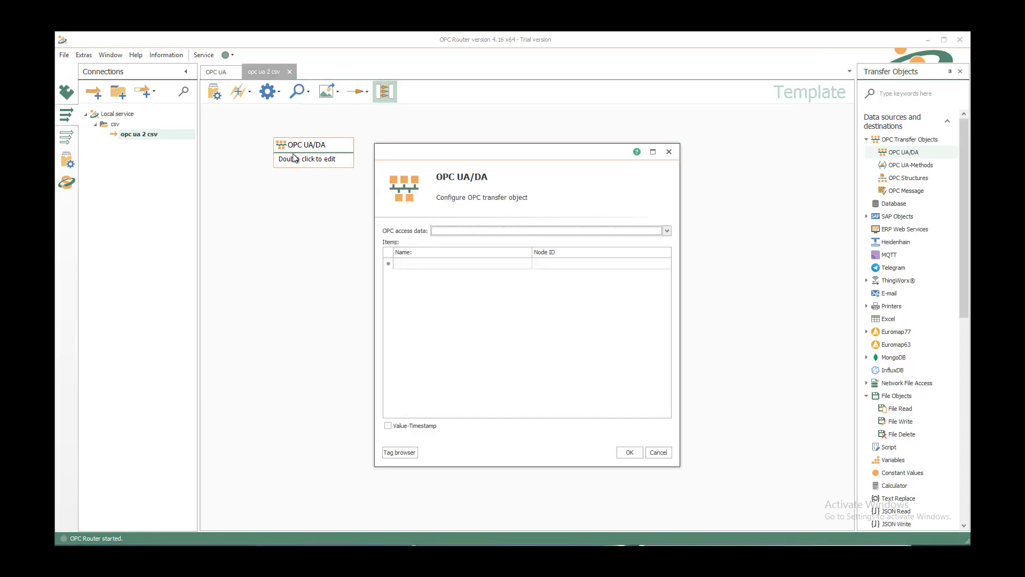
pyautogui.click(662, 230)
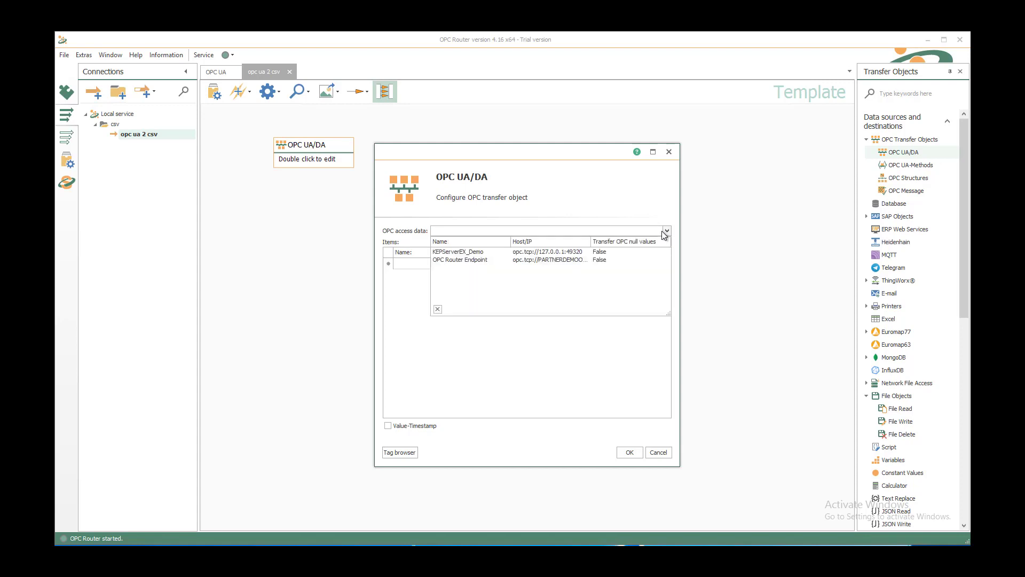
pyautogui.click(474, 255)
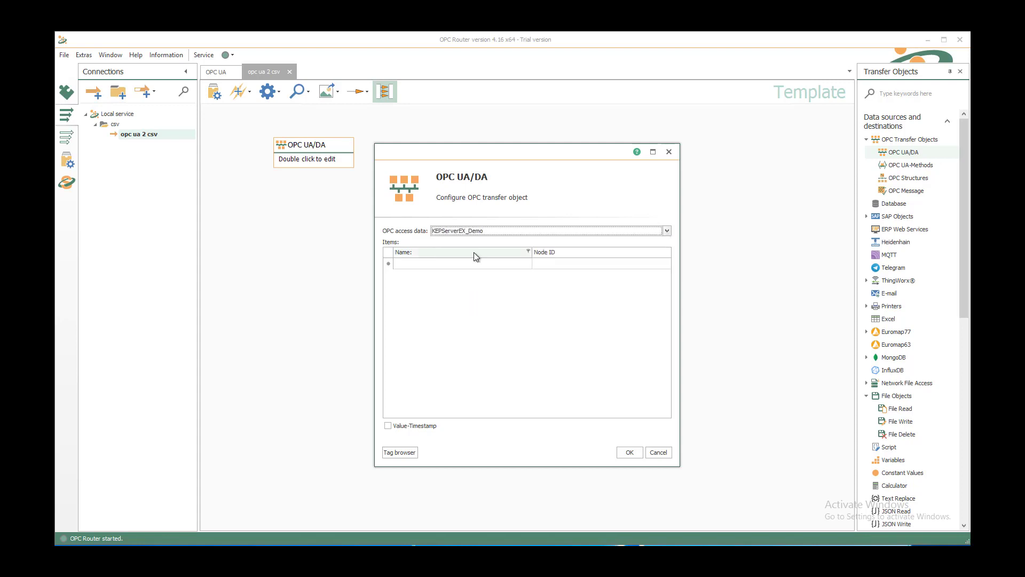
# Add the CurrentTemperature and CurrentPressure tags from Machine1 > PLC > ProcessValues as the OPC object's items and confirm
pyautogui.click(404, 451)
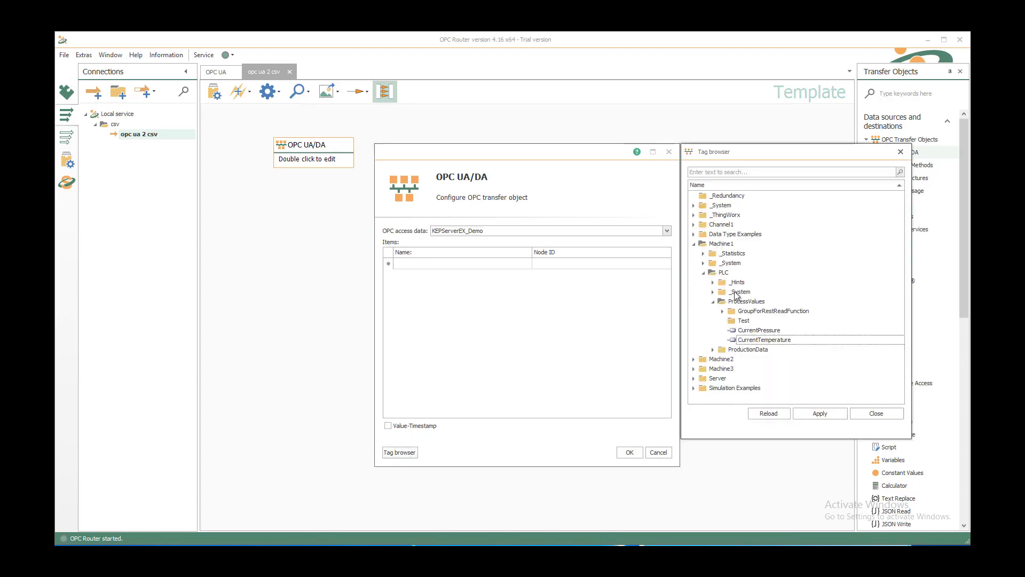
pyautogui.doubleClick(761, 330)
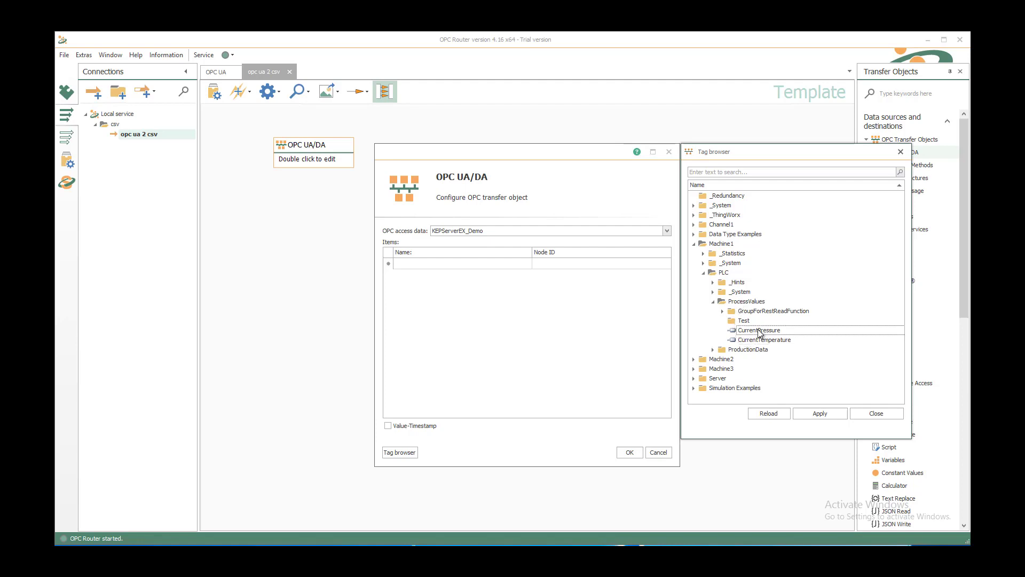
pyautogui.doubleClick(764, 341)
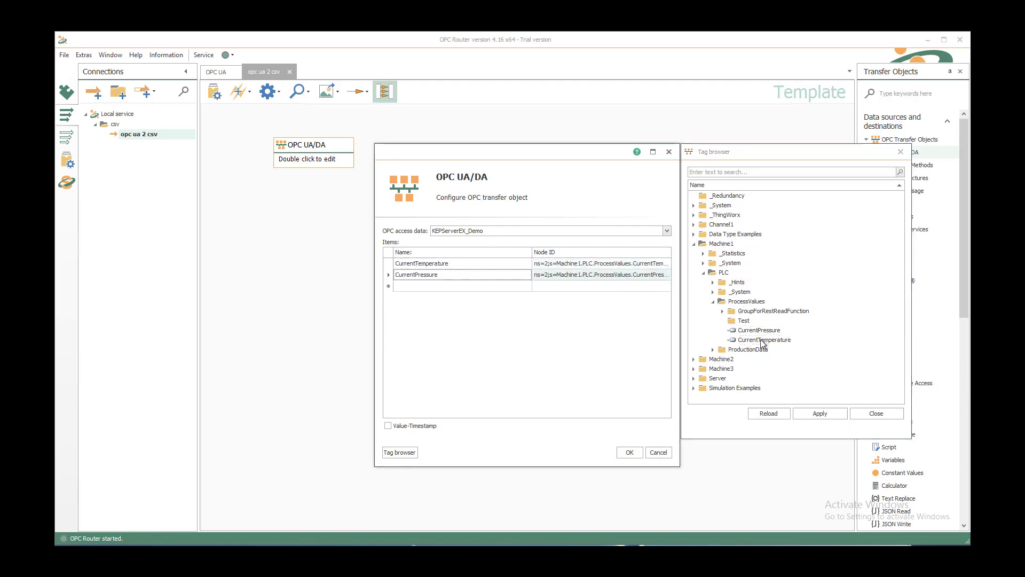
pyautogui.click(628, 453)
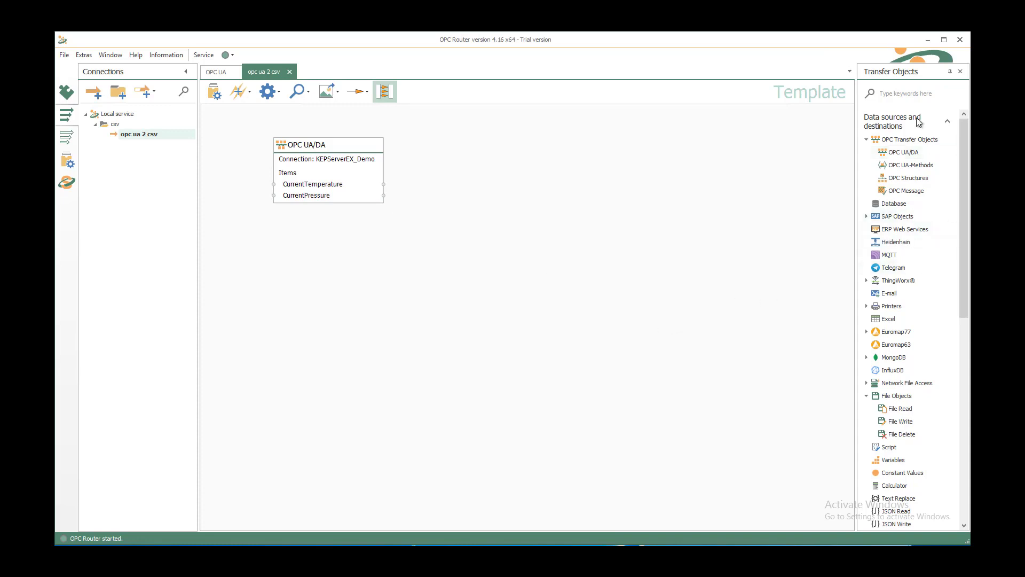
# Find the CSV transfer object and place it in the template beside the OPC UA/DA object
pyautogui.click(914, 93)
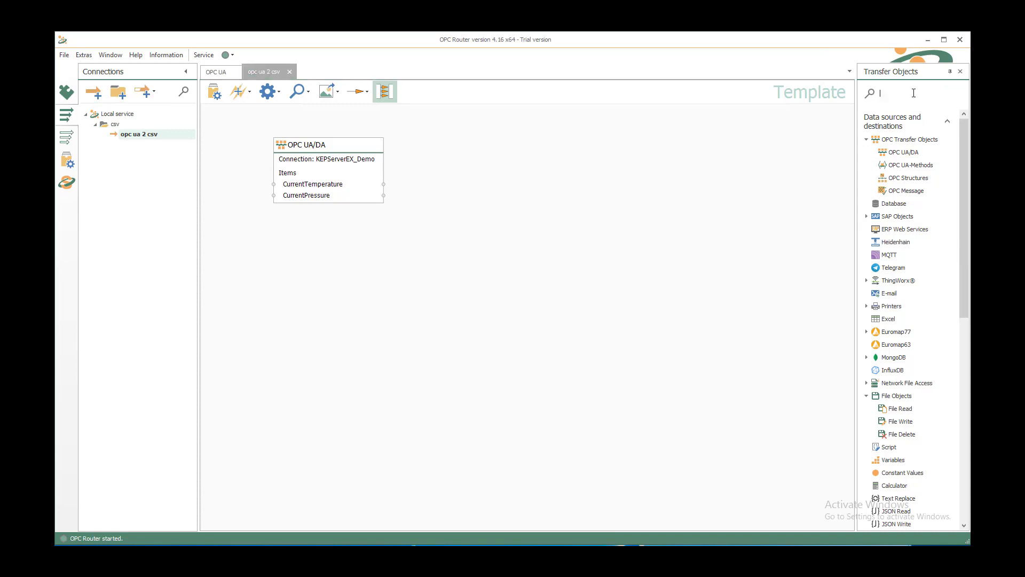
pyautogui.write('csv')
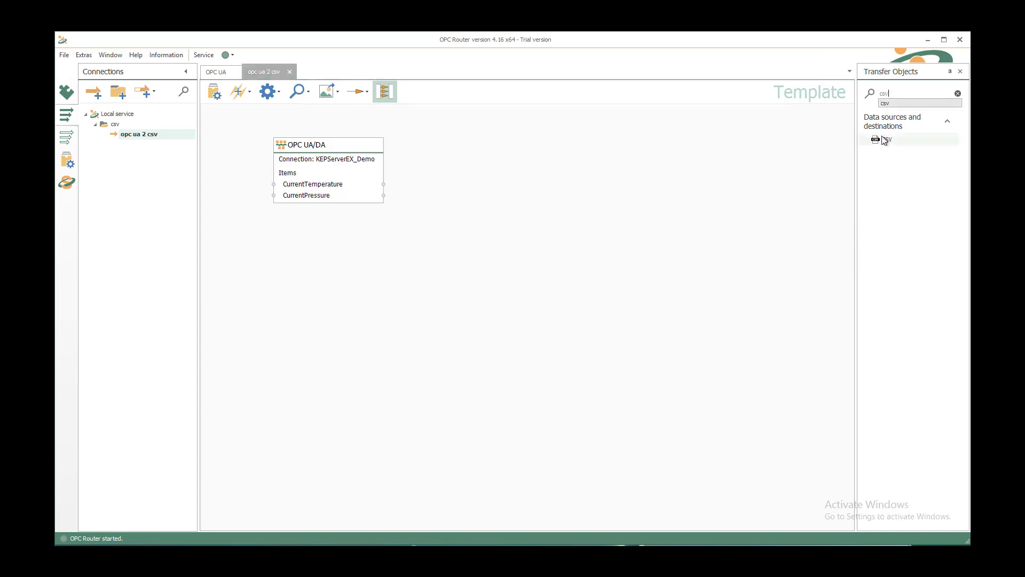
pyautogui.moveTo(882, 139); pyautogui.dragTo(501, 146)
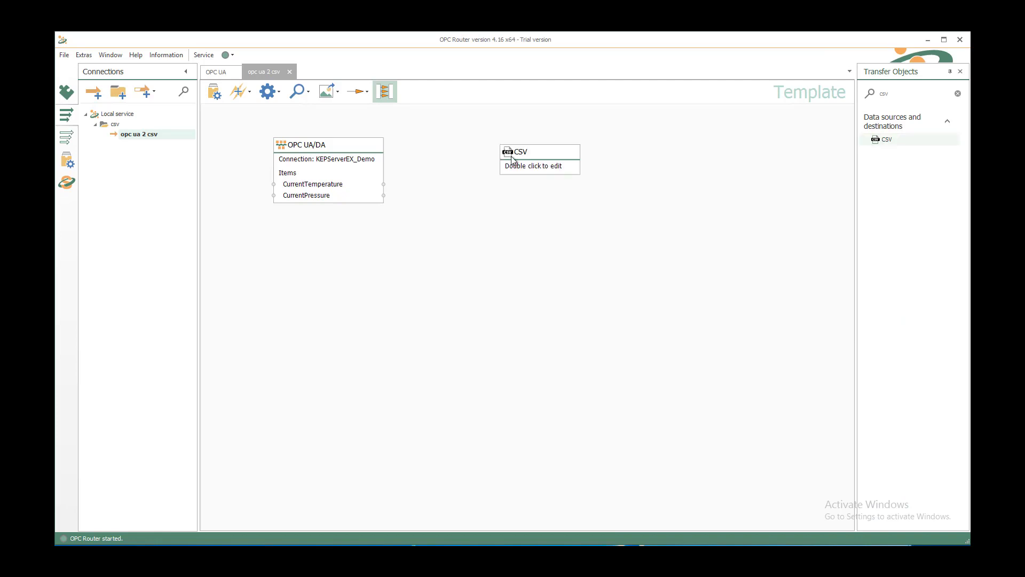
# Configure the CSV document without a header and with a point as the decimal separator
pyautogui.doubleClick(511, 159)
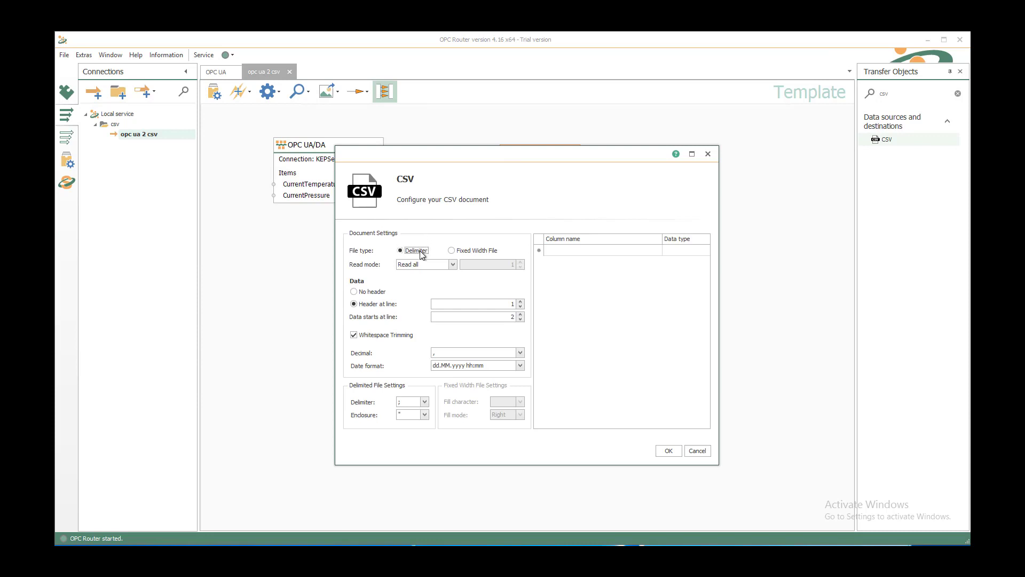
pyautogui.click(374, 292)
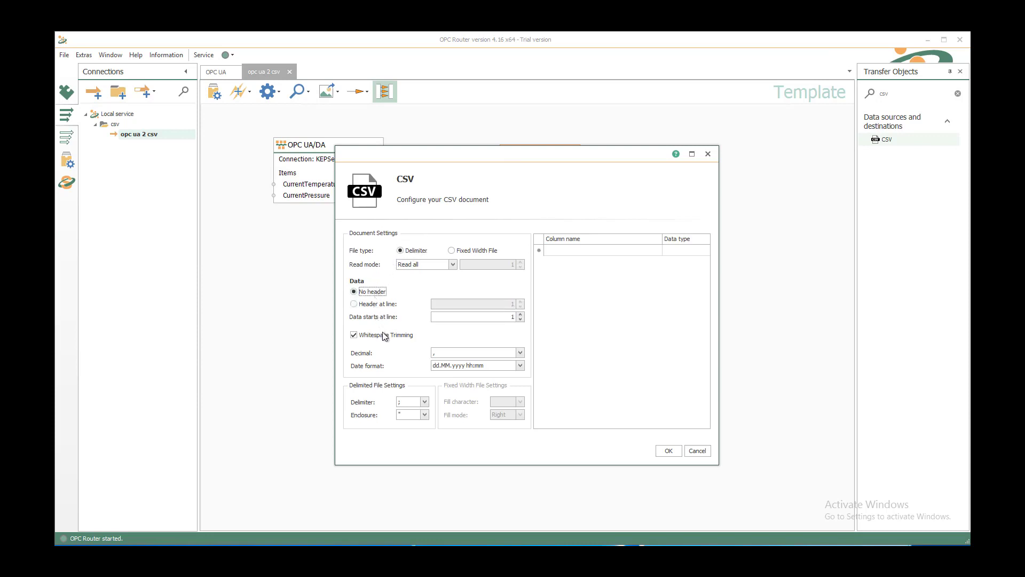
pyautogui.click(521, 352)
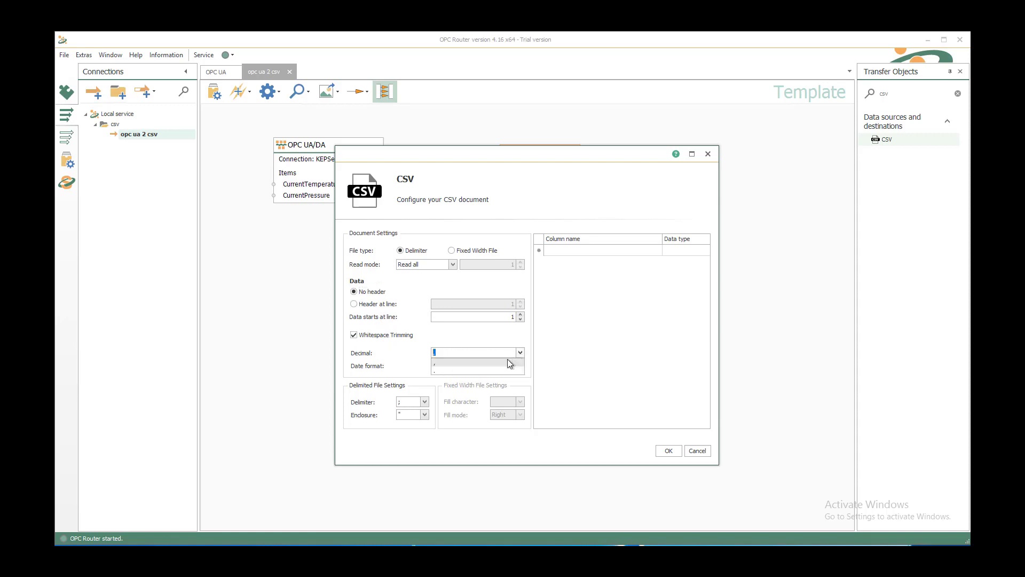
pyautogui.click(470, 372)
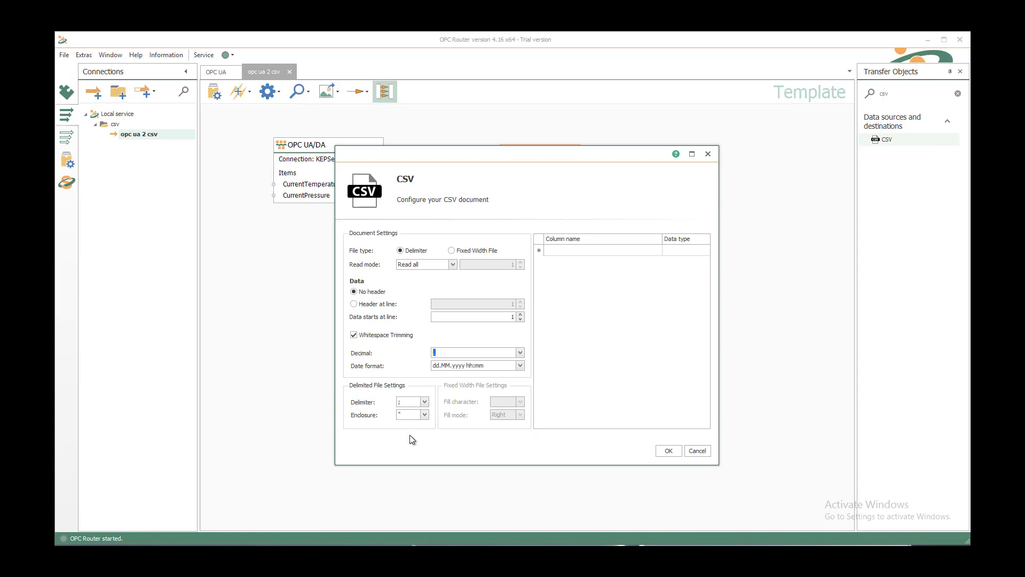
# Define the CSV columns Temperature, Pressure and Timestamp and confirm the CSV settings
pyautogui.click(613, 251)
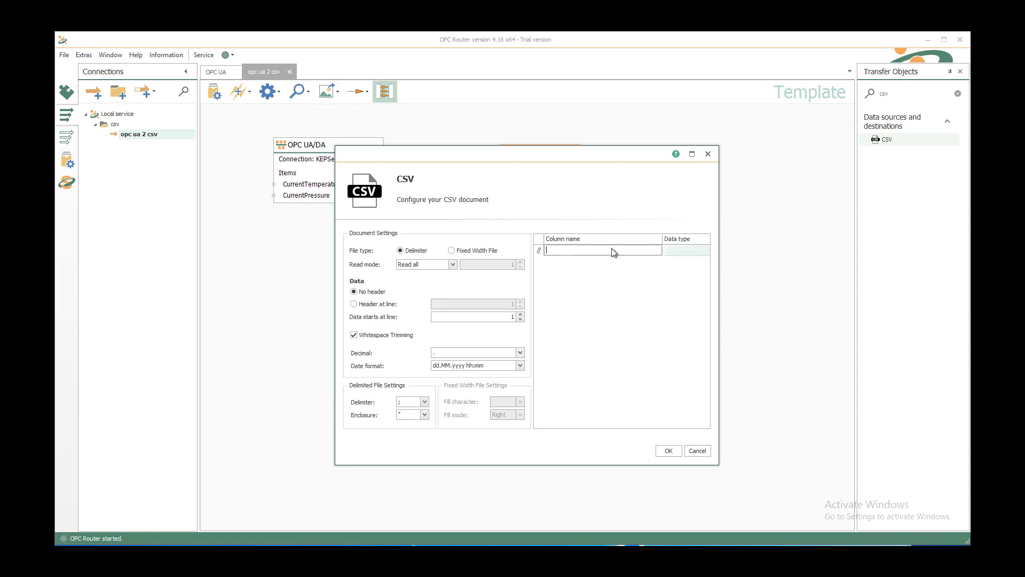
pyautogui.write('Temperature')
pyautogui.press('Return')
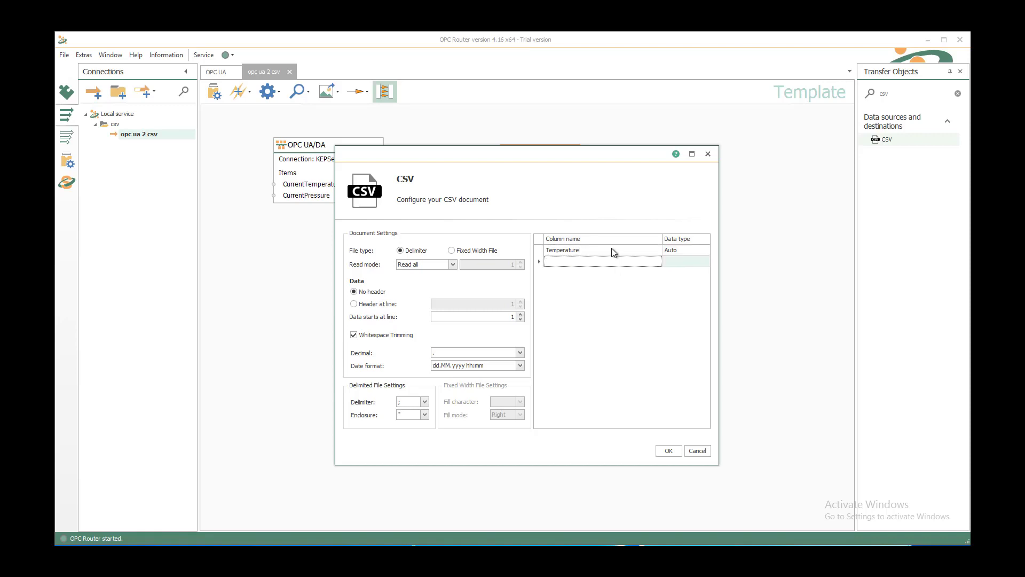
pyautogui.write('Pressure')
pyautogui.press('Return')
pyautogui.write('Timestamp')
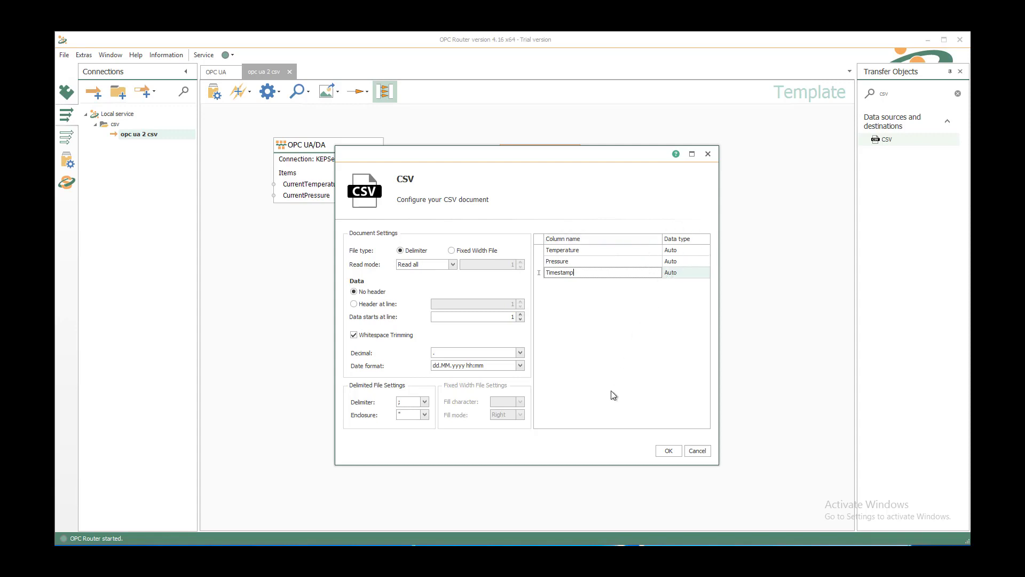
pyautogui.click(667, 452)
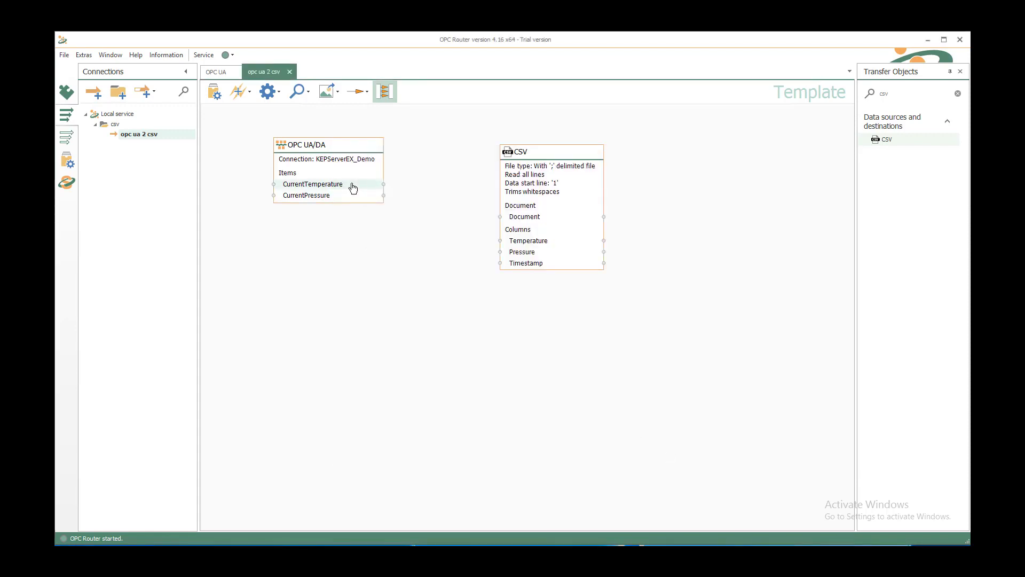
# Link CurrentTemperature to the CSV Temperature column and CurrentPressure to the CSV Pressure column
pyautogui.moveTo(352, 187); pyautogui.dragTo(543, 244)
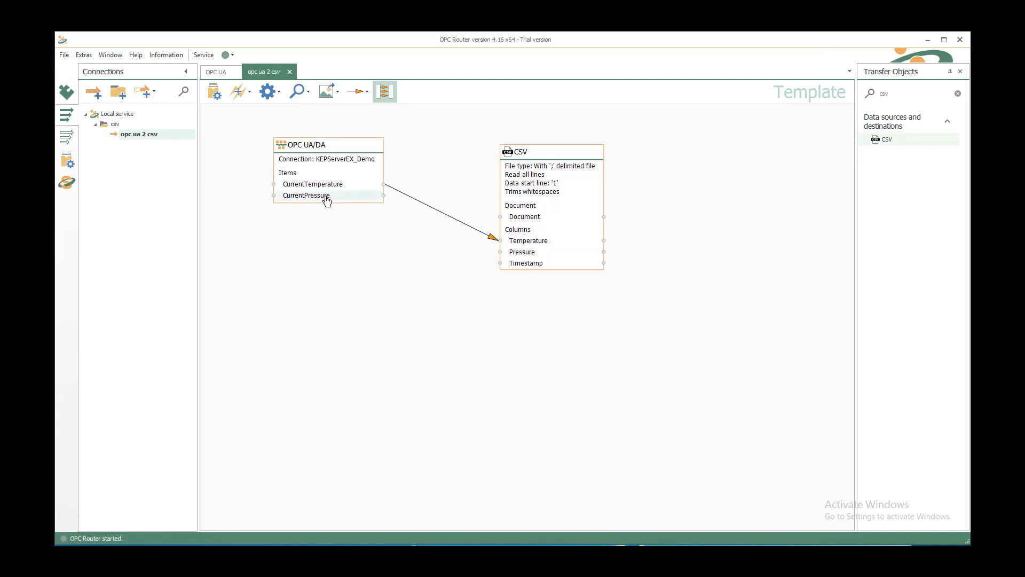
pyautogui.moveTo(327, 199); pyautogui.dragTo(526, 257)
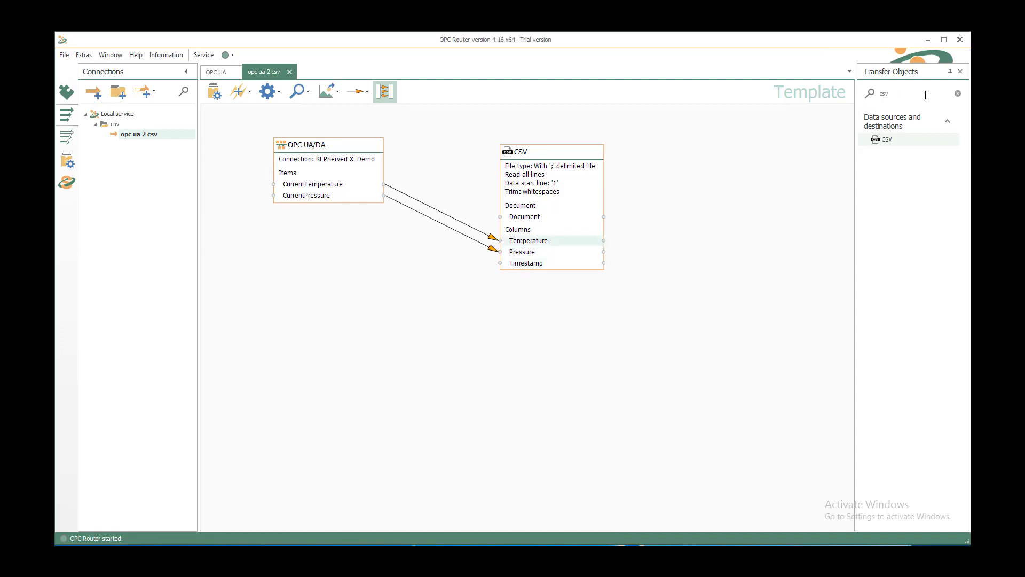
# Place a Variables object below the OPC UA/DA object and select SystemTimeUTC as its variable
pyautogui.click(958, 94)
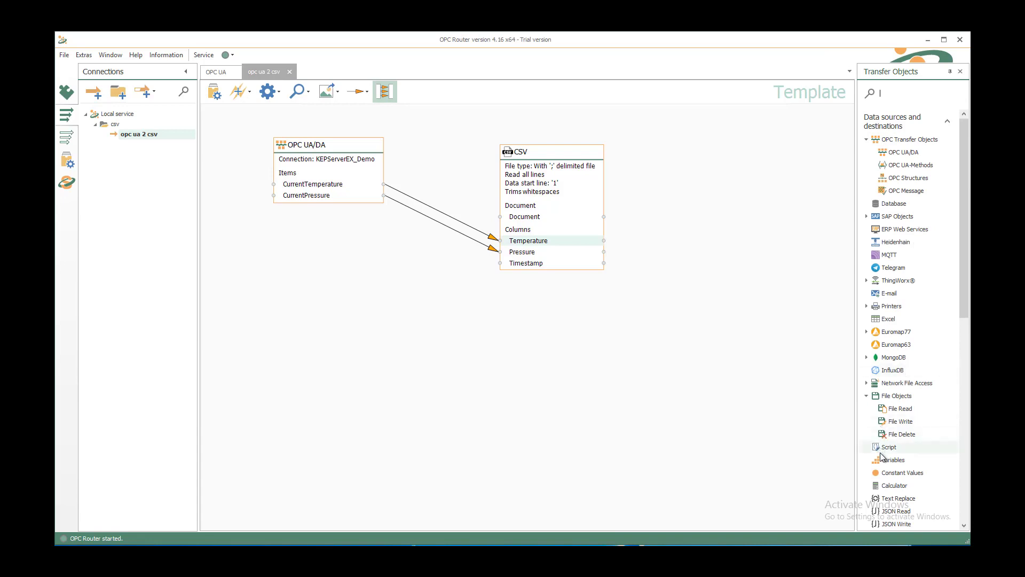
pyautogui.moveTo(886, 463); pyautogui.dragTo(276, 224)
pyautogui.doubleClick(294, 236)
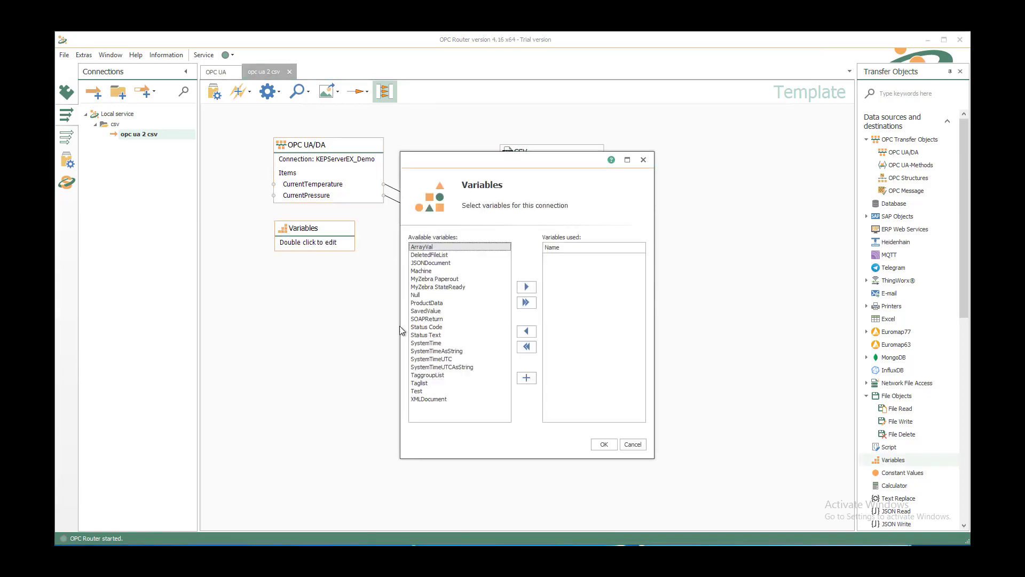
pyautogui.click(431, 359)
pyautogui.click(529, 287)
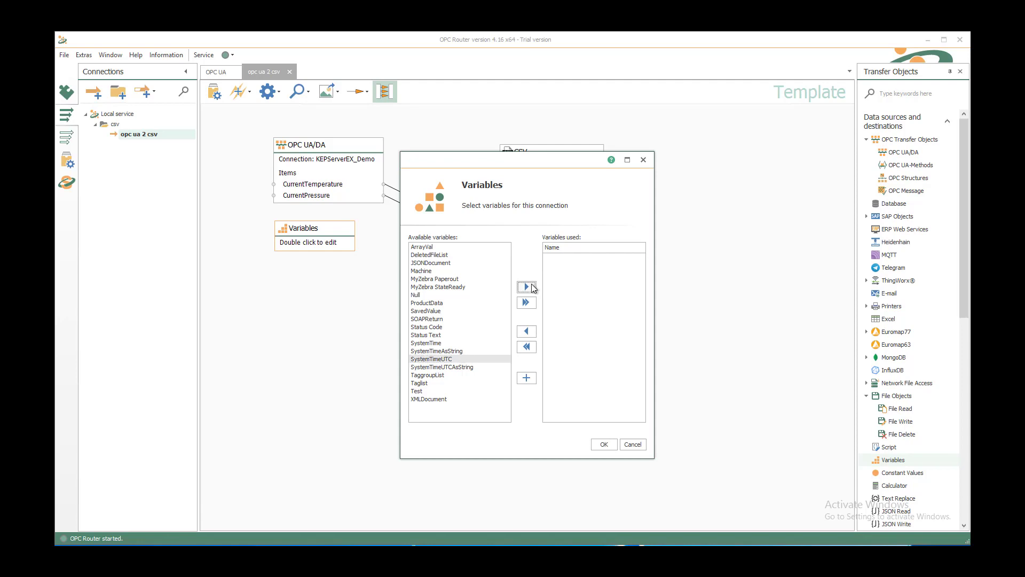
pyautogui.click(605, 445)
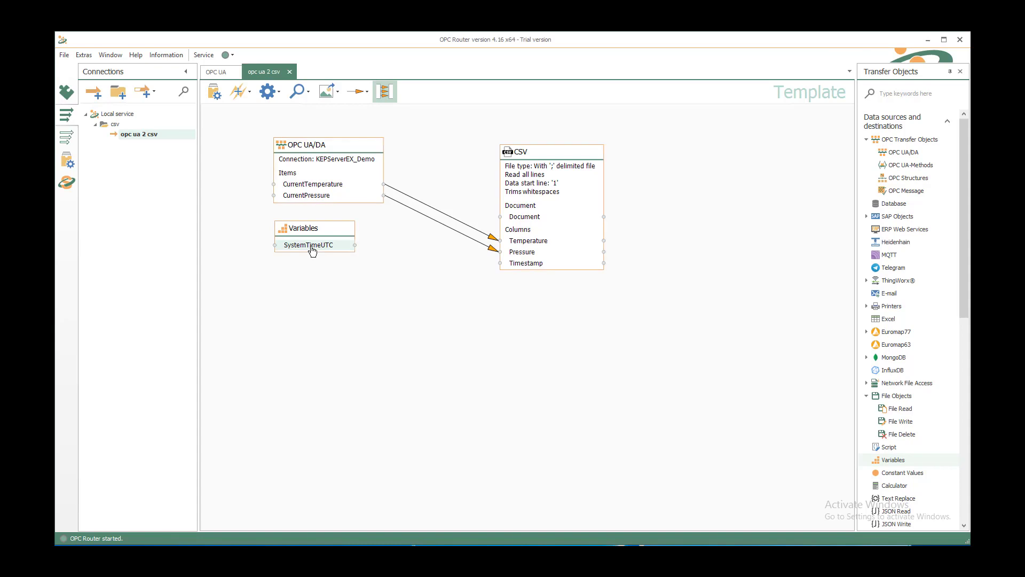
# Link SystemTimeUTC to the CSV Timestamp column and move the CSV object slightly higher in the template
pyautogui.moveTo(313, 251); pyautogui.dragTo(482, 264)
pyautogui.moveTo(518, 267); pyautogui.dragTo(518, 267)
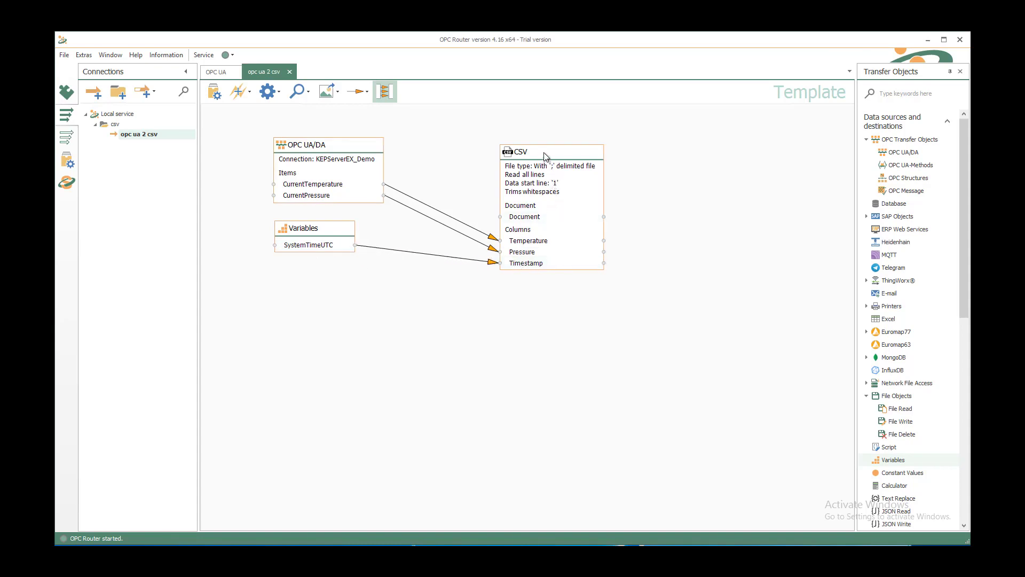
pyautogui.moveTo(529, 152); pyautogui.dragTo(533, 128)
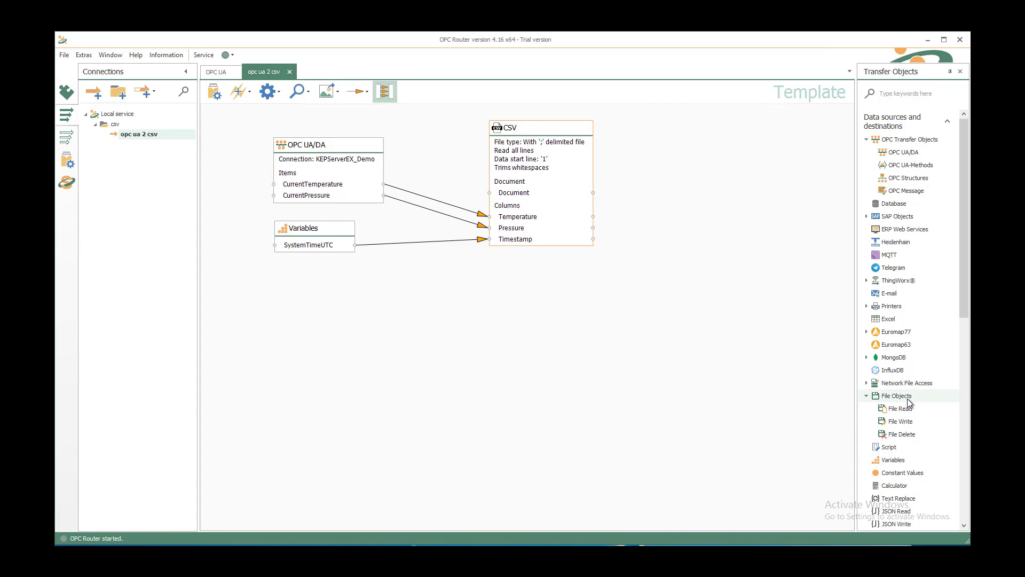
# Place a File Write object beside the CSV object and set its static output path to C:\Test\csv_demo
pyautogui.moveTo(907, 426); pyautogui.dragTo(734, 159)
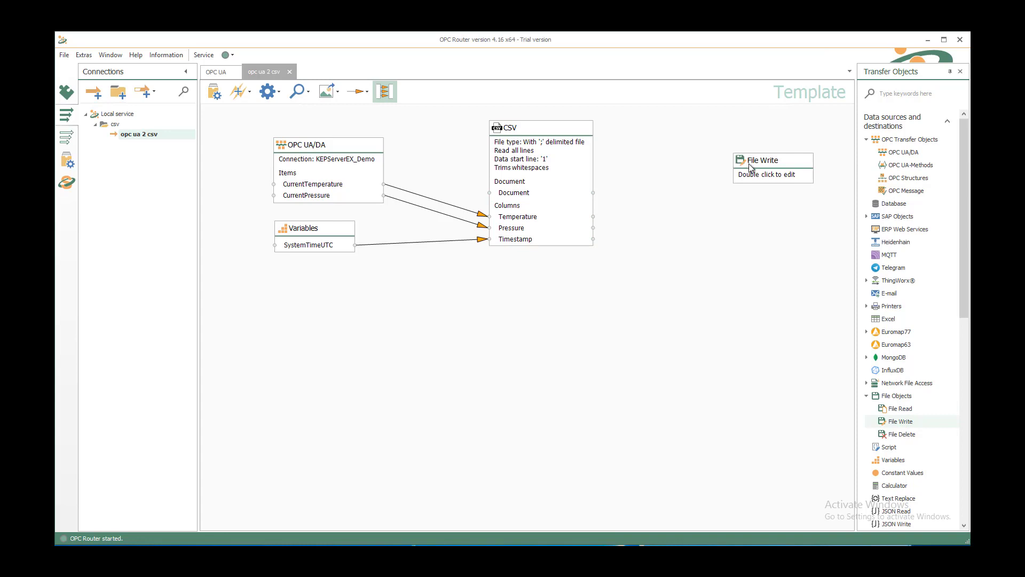
pyautogui.doubleClick(750, 168)
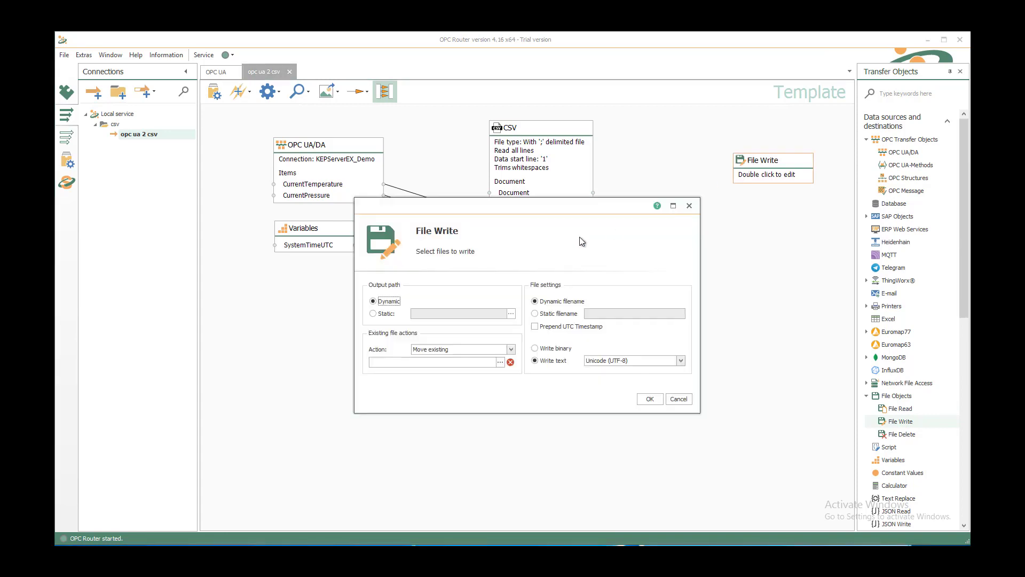
pyautogui.click(383, 315)
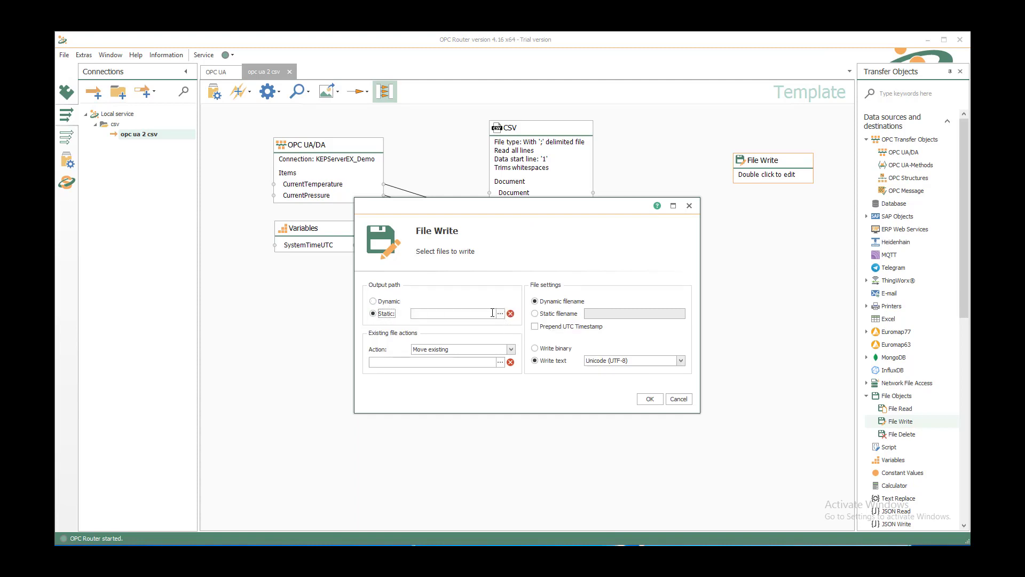
pyautogui.click(500, 314)
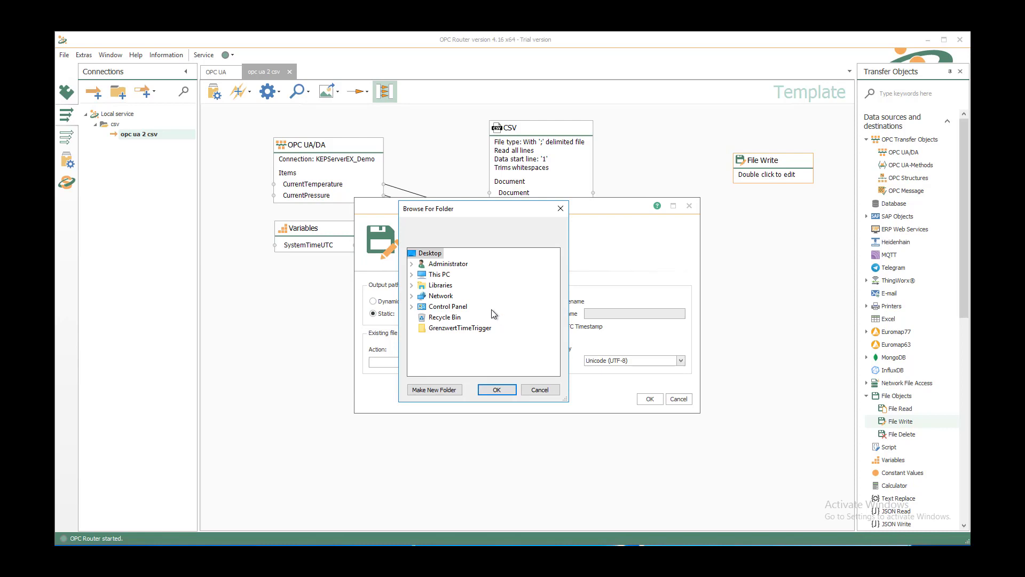
pyautogui.click(411, 274)
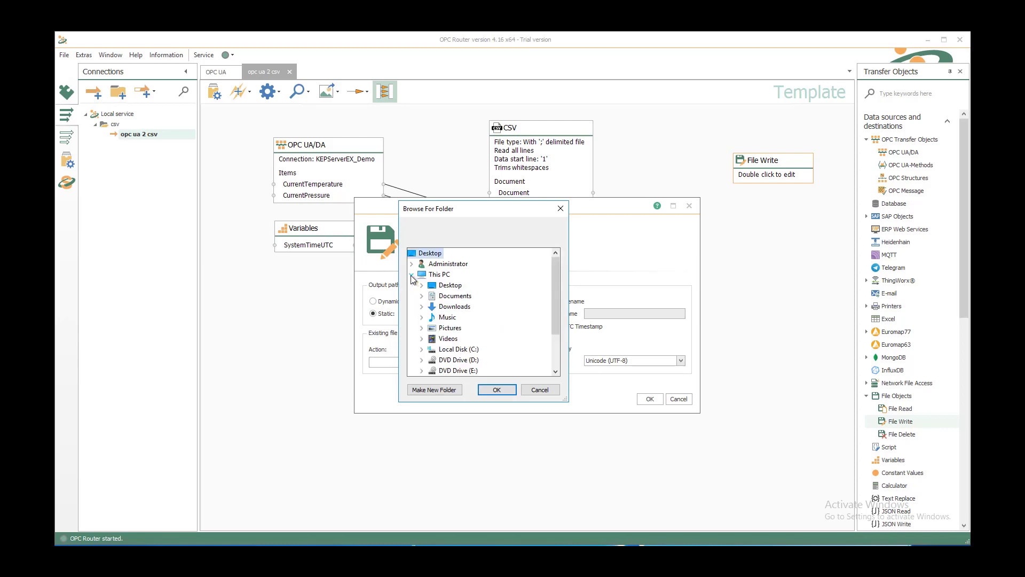
pyautogui.doubleClick(454, 351)
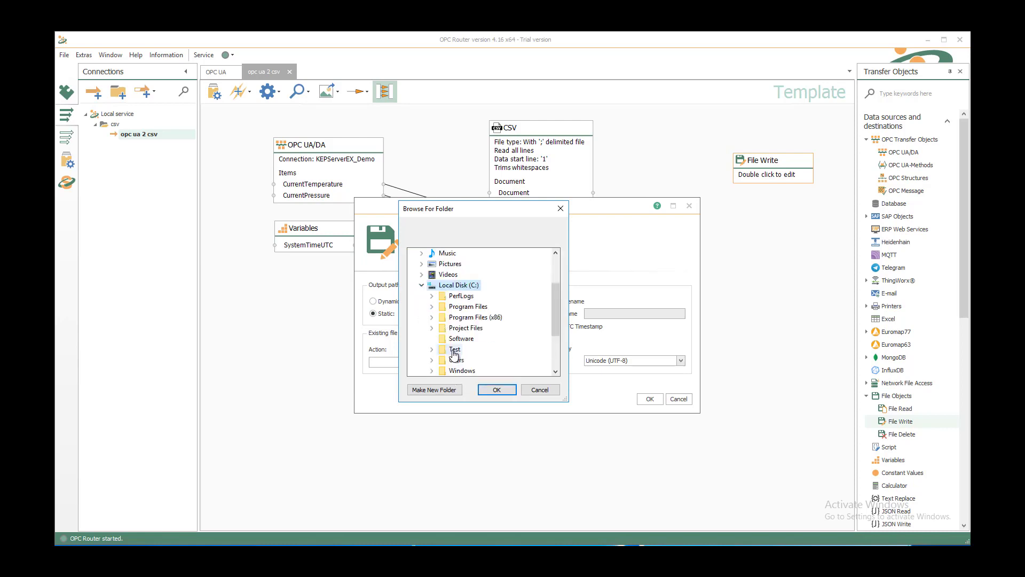
pyautogui.click(455, 351)
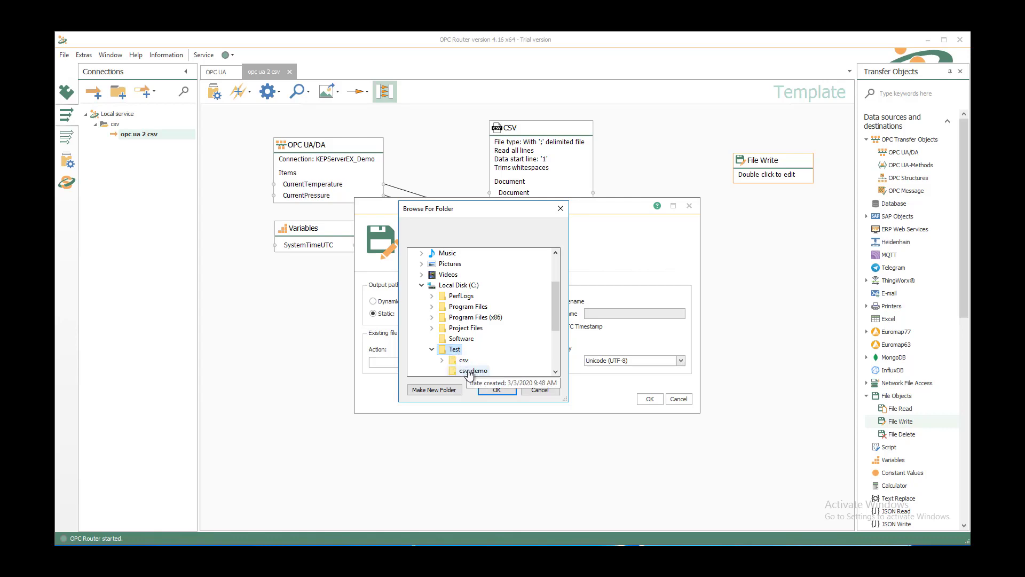
pyautogui.click(470, 370)
pyautogui.click(497, 391)
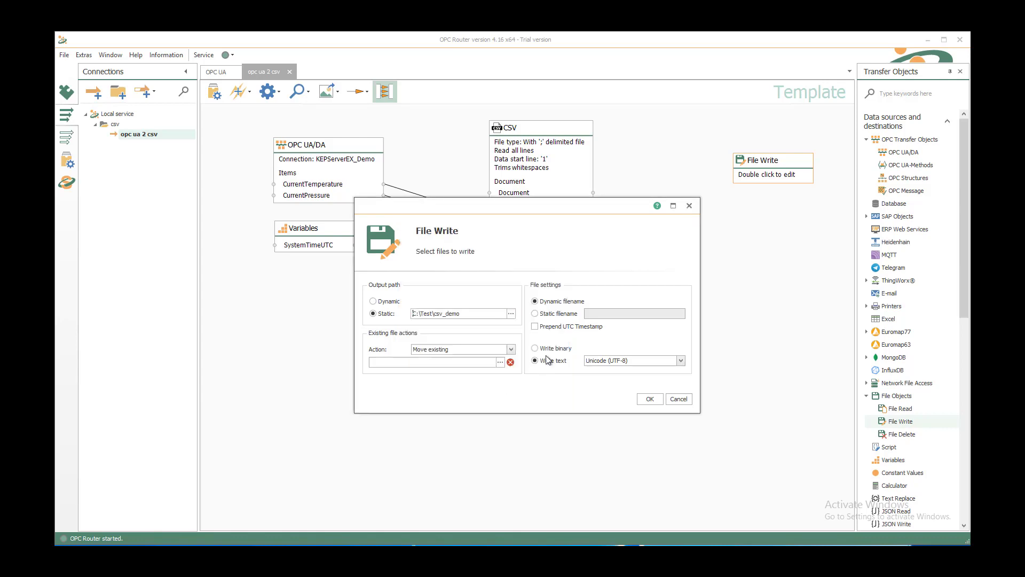
# Set the static filename to ProcessValues_Machine1.csv and the existing file action to Append, and confirm the File Write settings
pyautogui.click(570, 317)
pyautogui.click(607, 313)
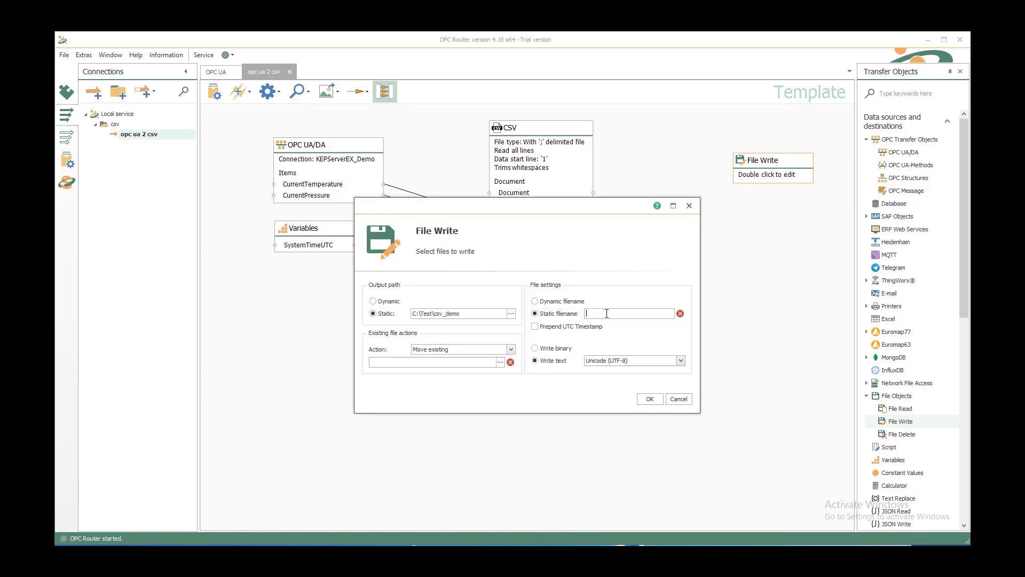
pyautogui.write('ProcessValues_Machine1.csv')
pyautogui.click(512, 349)
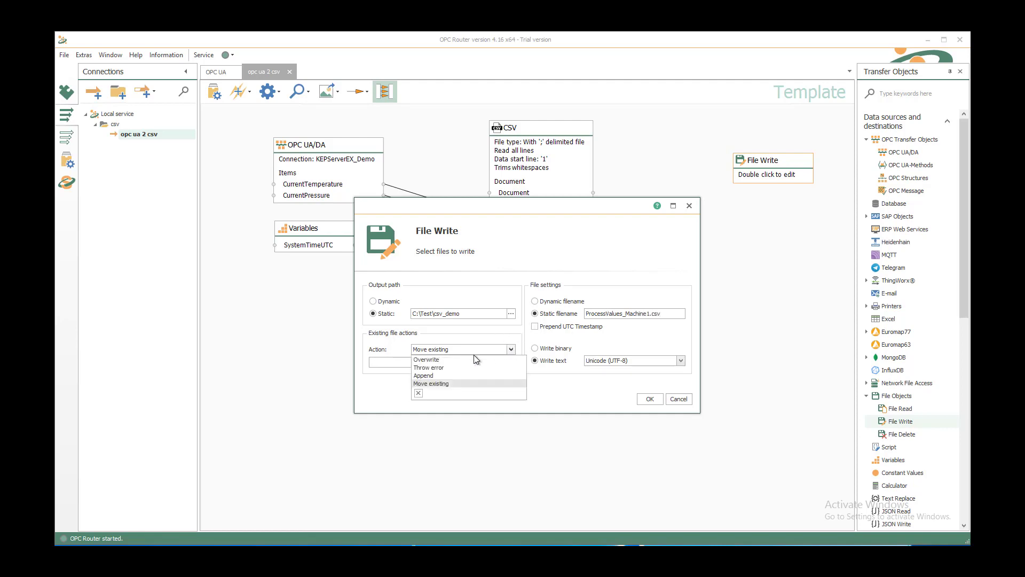
pyautogui.click(444, 375)
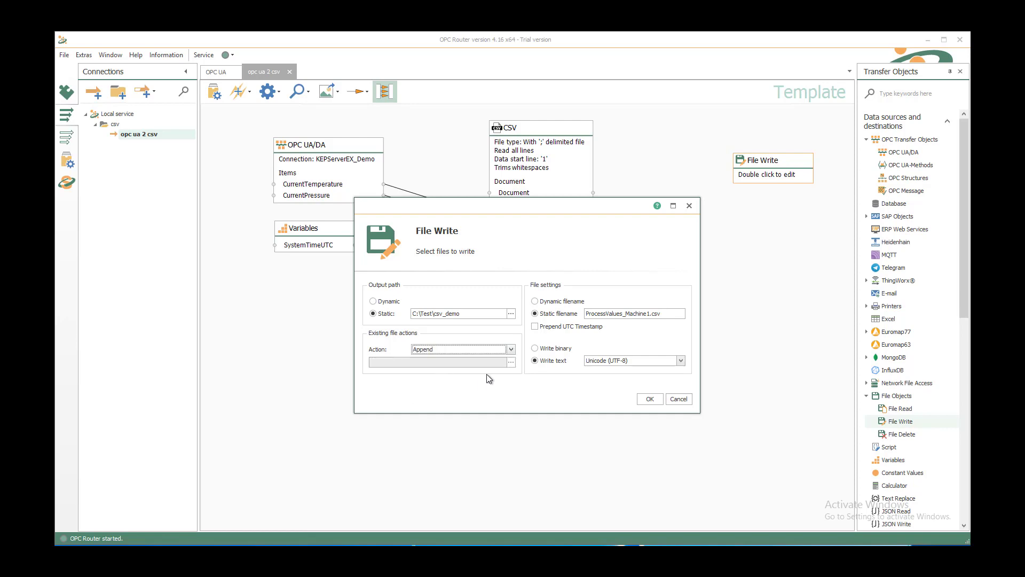
pyautogui.click(650, 400)
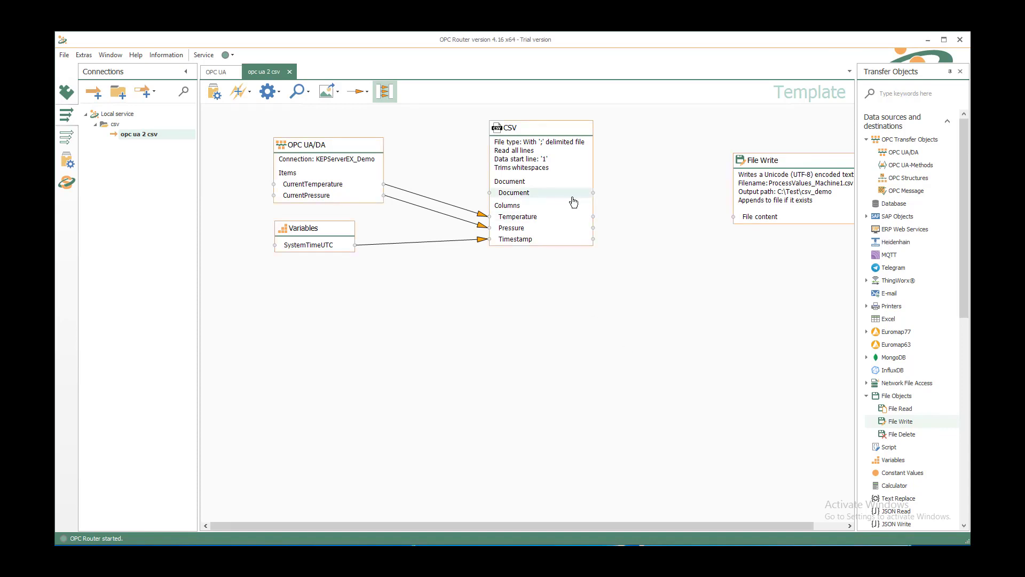
# Link the CSV Document to the File Write object's File content and move the File Write object closer to the CSV object
pyautogui.moveTo(572, 201); pyautogui.dragTo(735, 217)
pyautogui.moveTo(763, 166); pyautogui.dragTo(725, 143)
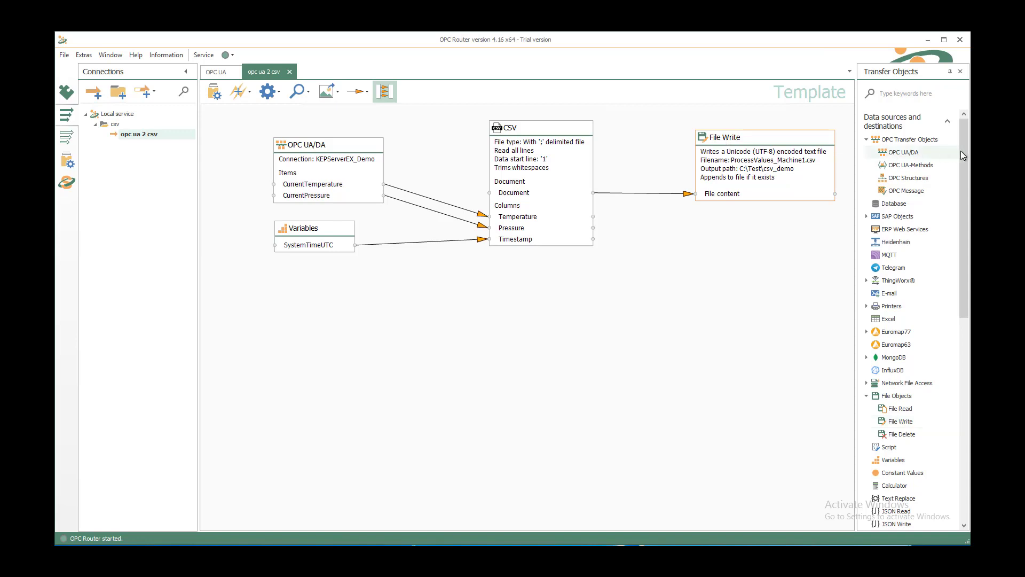
# Add an OPC Data Change trigger below the Variables object, using KEPServerEX_Demo and Machine1.PLC.ProcessValues.CurrentPressure as the trigger item
pyautogui.moveTo(965, 163); pyautogui.dragTo(964, 327)
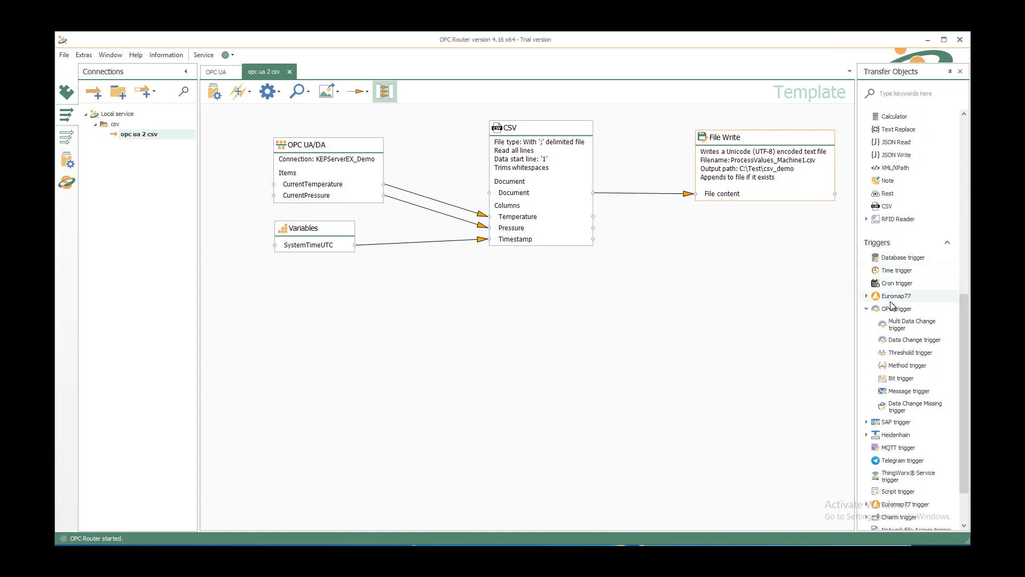
pyautogui.moveTo(908, 339); pyautogui.dragTo(292, 298)
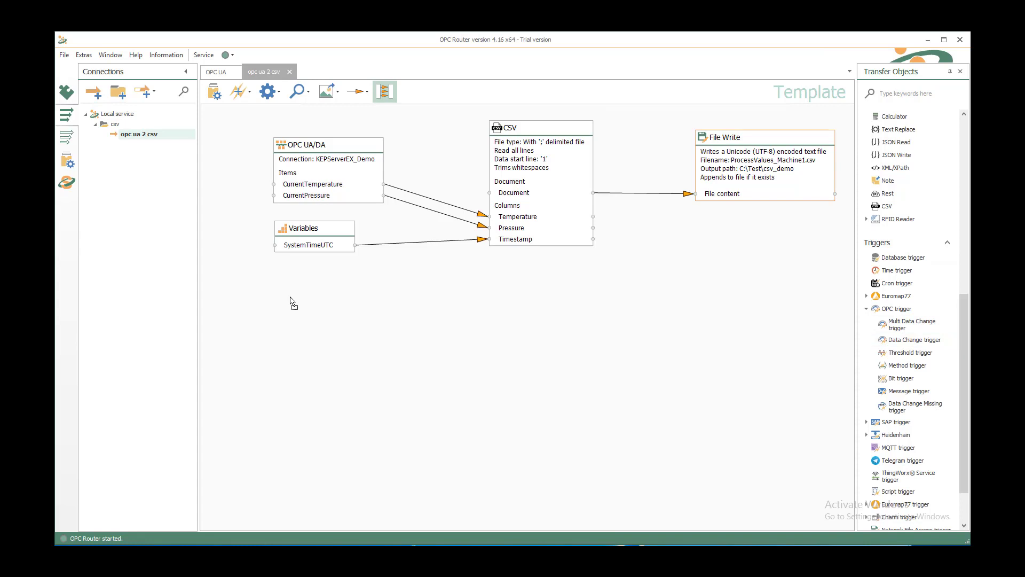
pyautogui.doubleClick(315, 311)
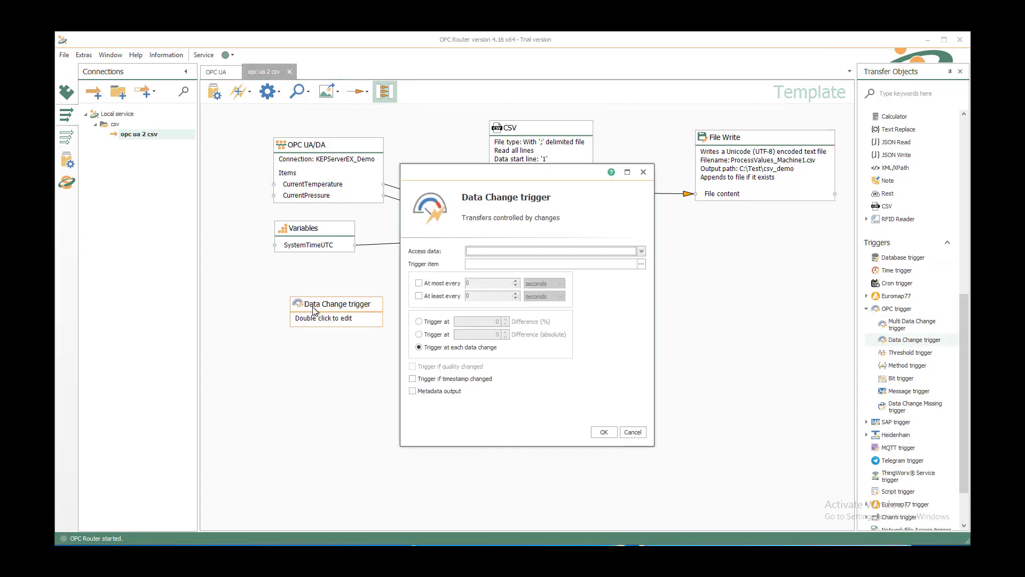
pyautogui.click(642, 251)
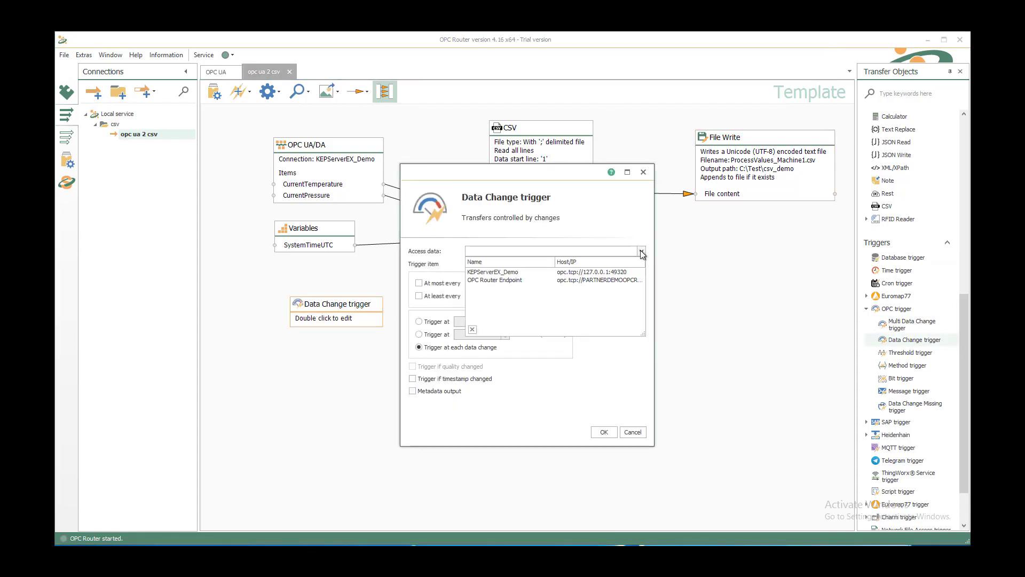
pyautogui.click(523, 274)
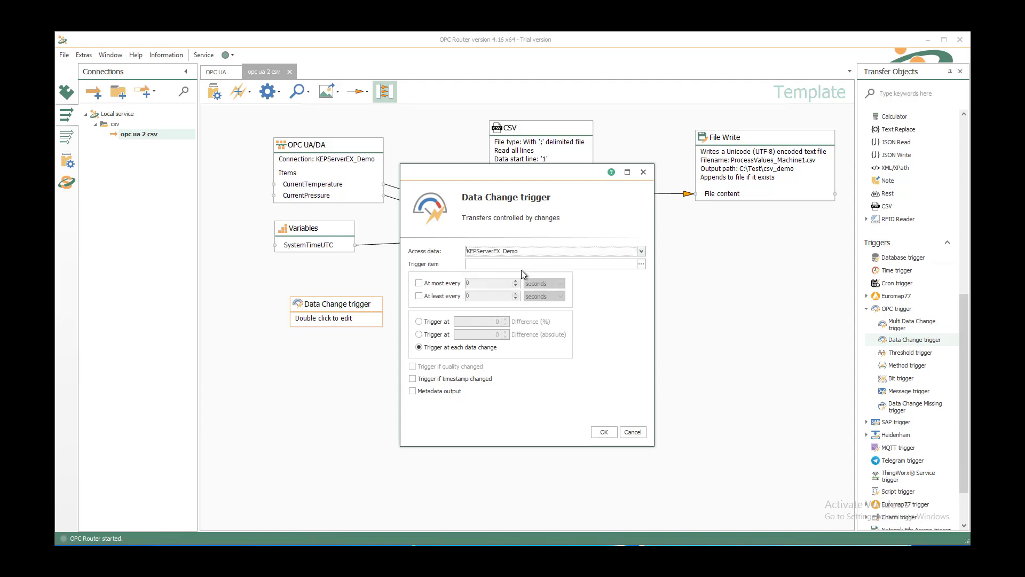
pyautogui.click(642, 264)
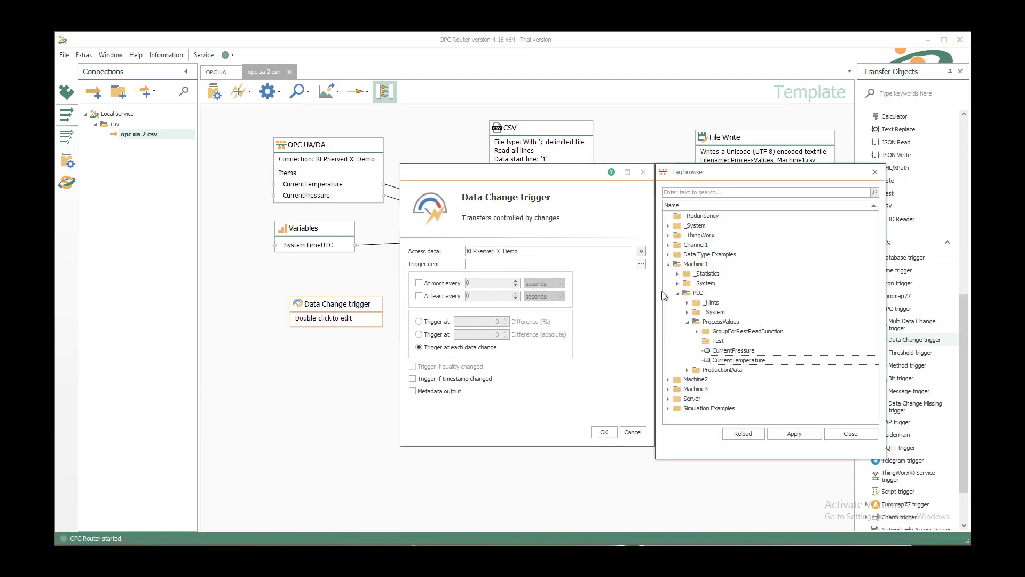
pyautogui.doubleClick(732, 352)
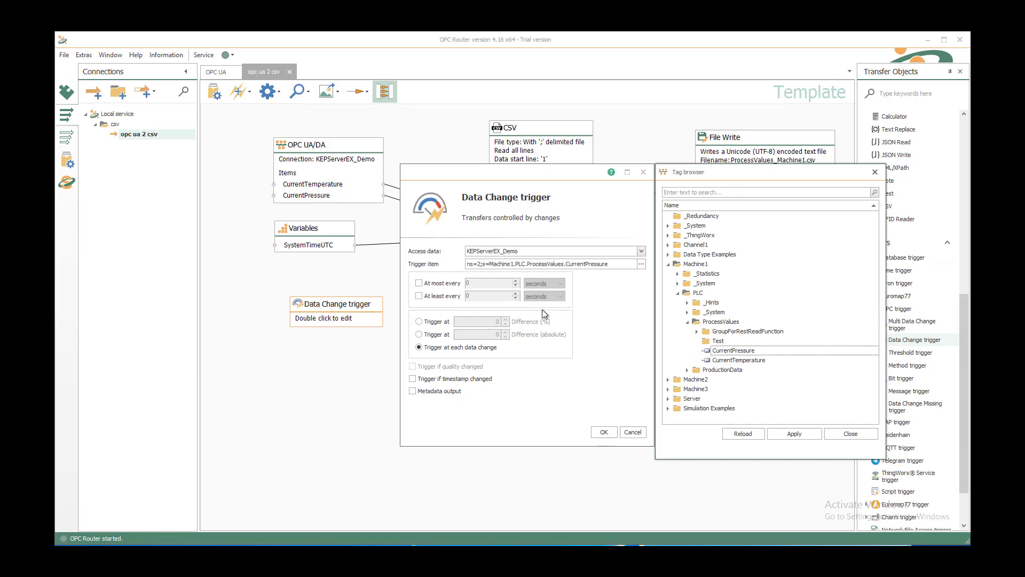
# Set the pressure trigger to fire at an absolute difference of 0.1 and confirm its settings
pyautogui.click(434, 334)
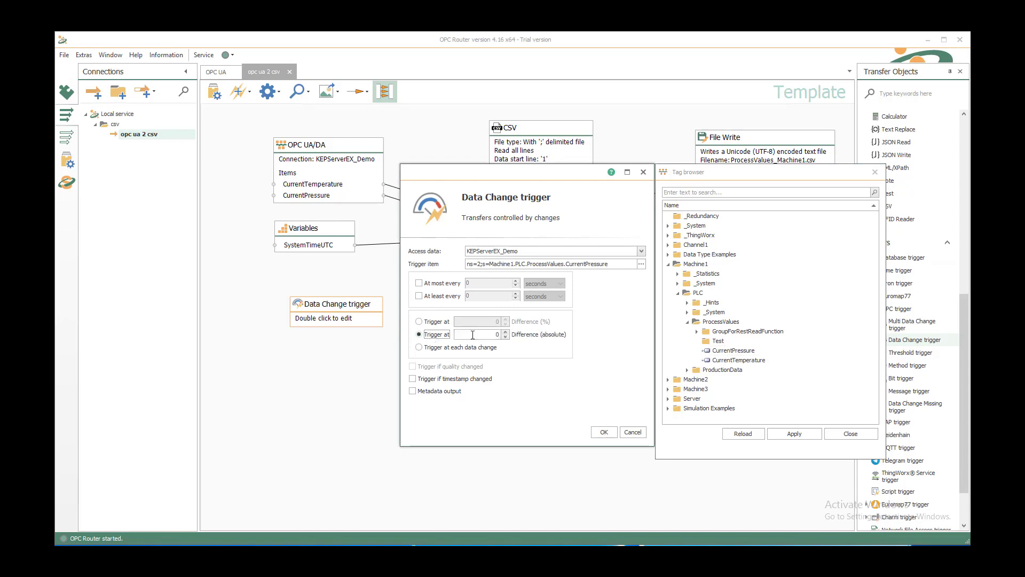
pyautogui.click(495, 335)
pyautogui.click(604, 433)
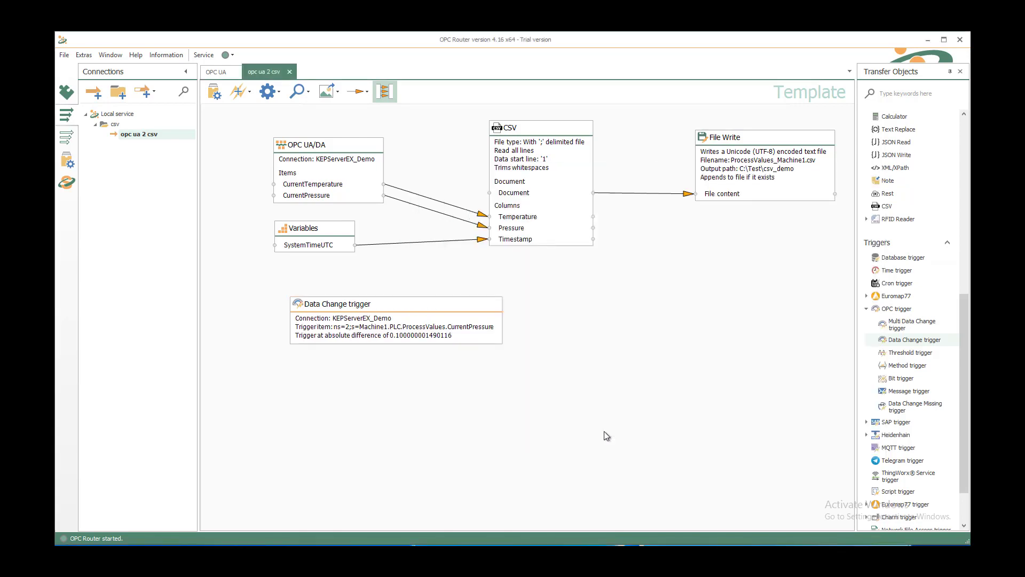
# Duplicate the CurrentPressure Data Change trigger and place the copy beside the original
pyautogui.rightClick(430, 317)
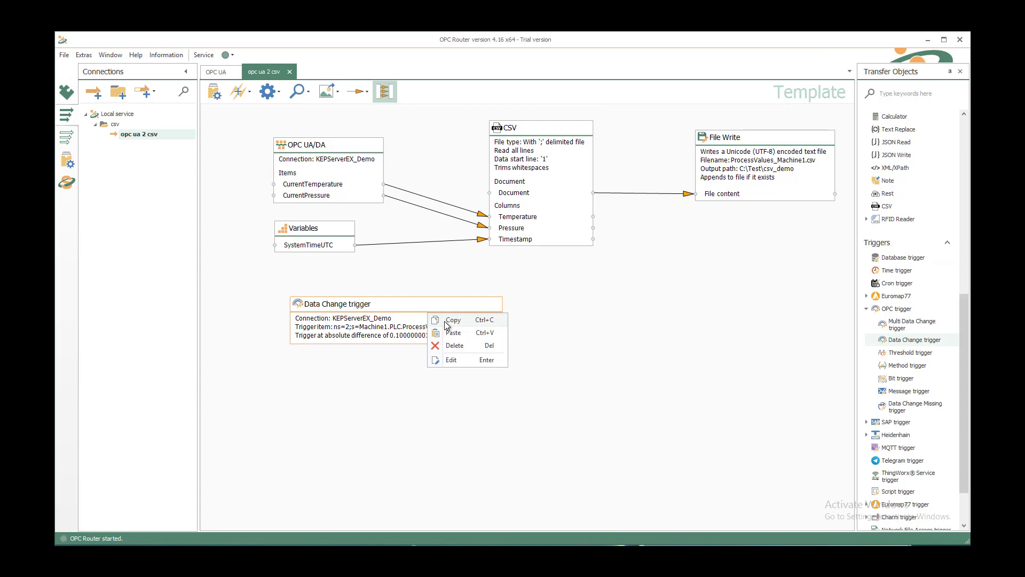
pyautogui.click(446, 321)
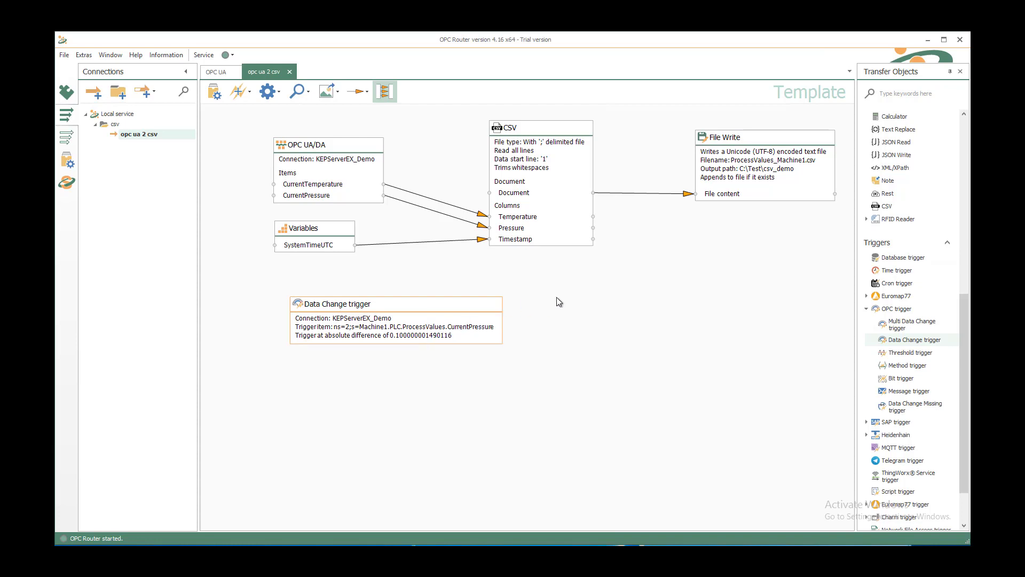
pyautogui.rightClick(559, 302)
pyautogui.click(582, 317)
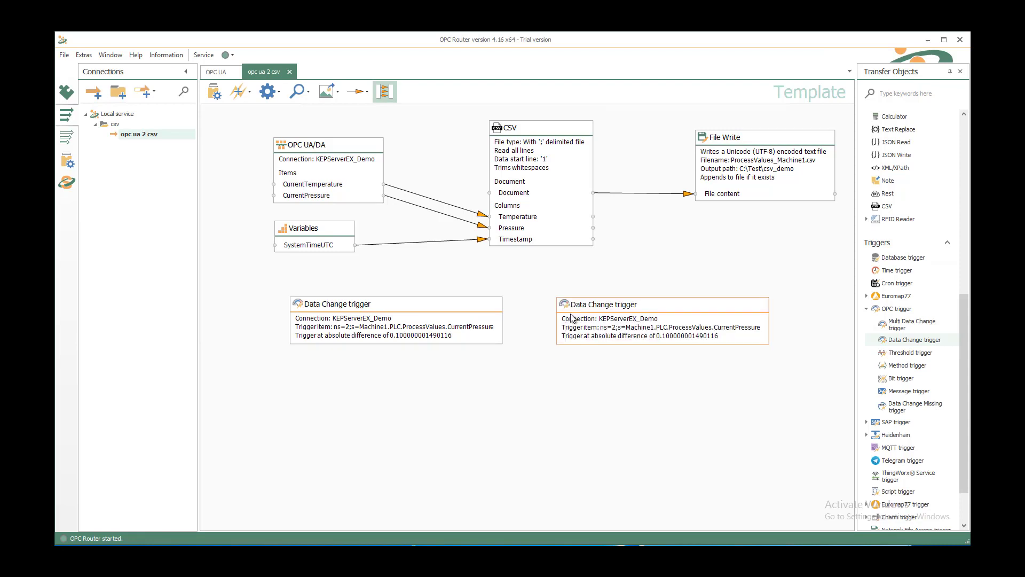
# Set the copied trigger's item to Machine1.PLC.ProcessValues.CurrentTemperature and confirm its settings
pyautogui.doubleClick(572, 318)
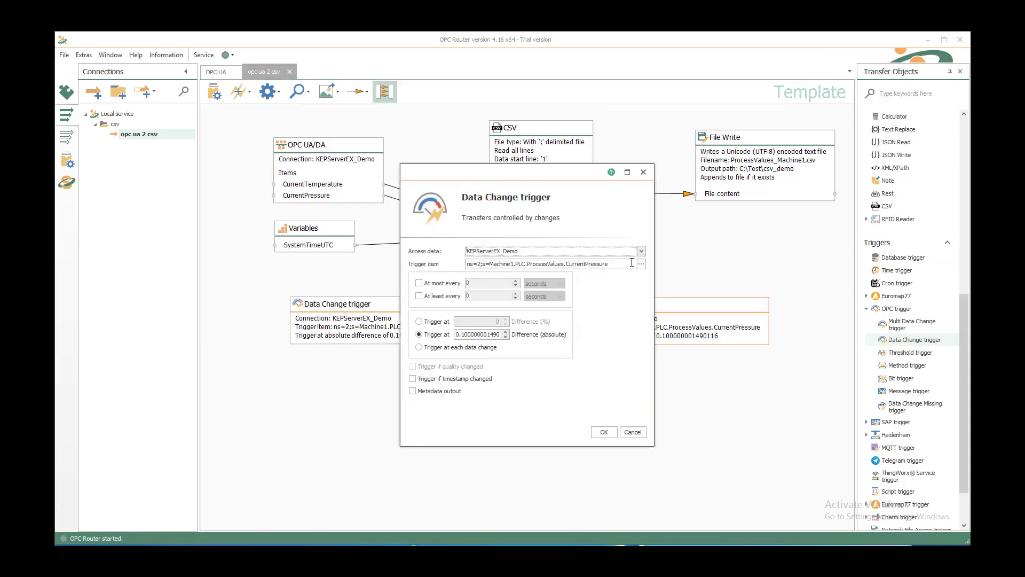
pyautogui.click(642, 263)
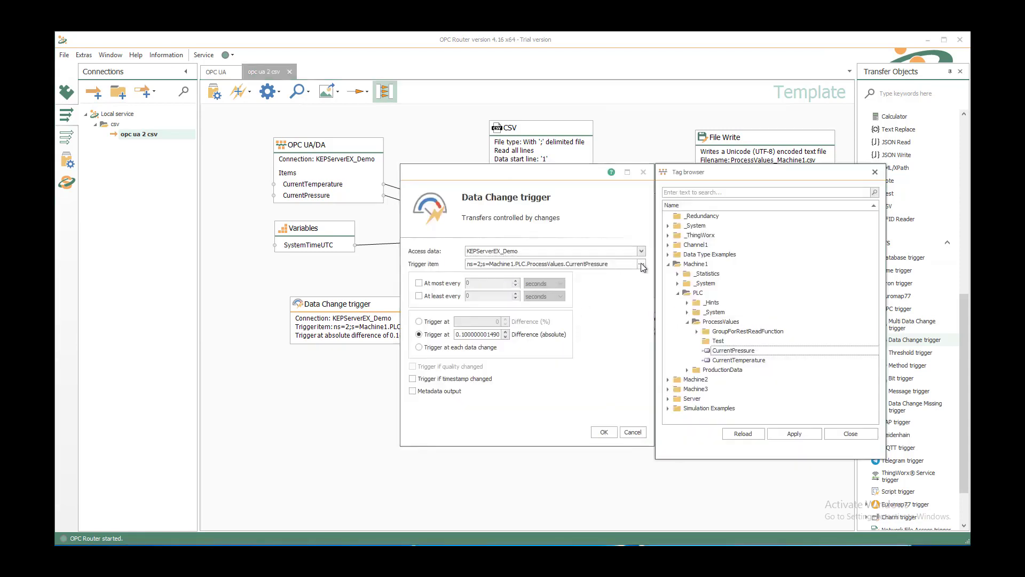
pyautogui.doubleClick(741, 361)
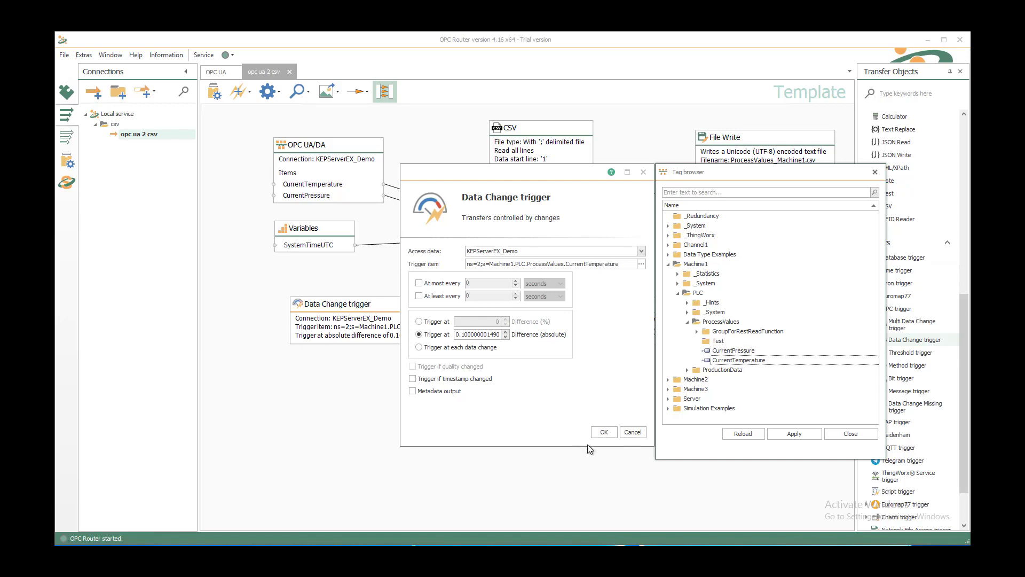
pyautogui.click(604, 432)
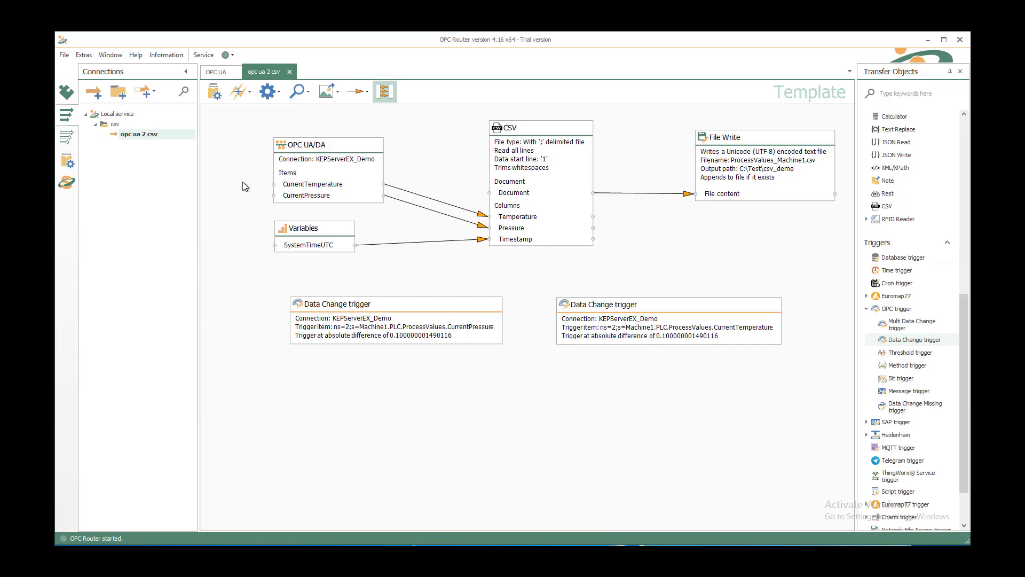
# Set the opc ua 2 csv connection productive on the local service
pyautogui.click(213, 92)
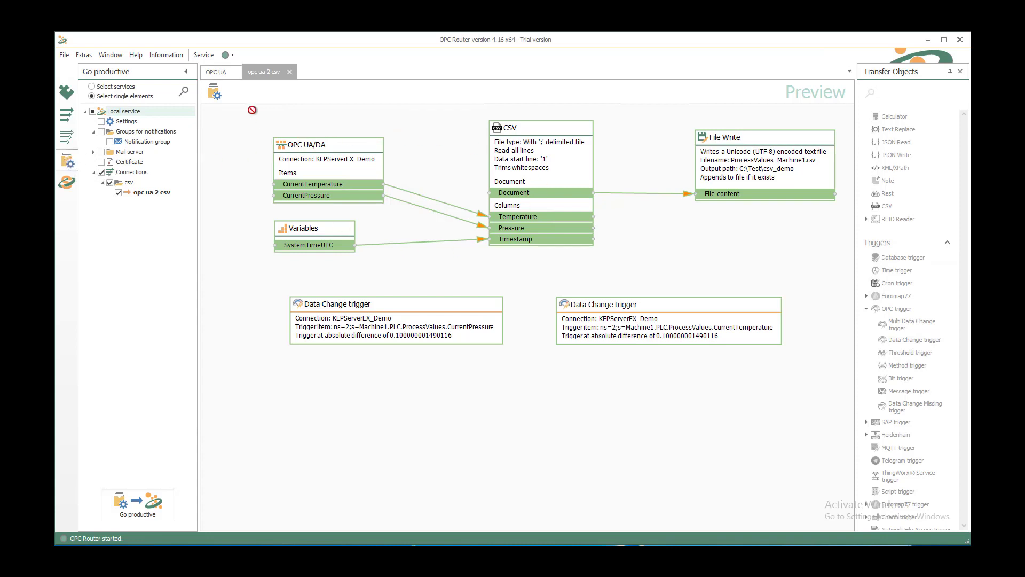
pyautogui.click(214, 91)
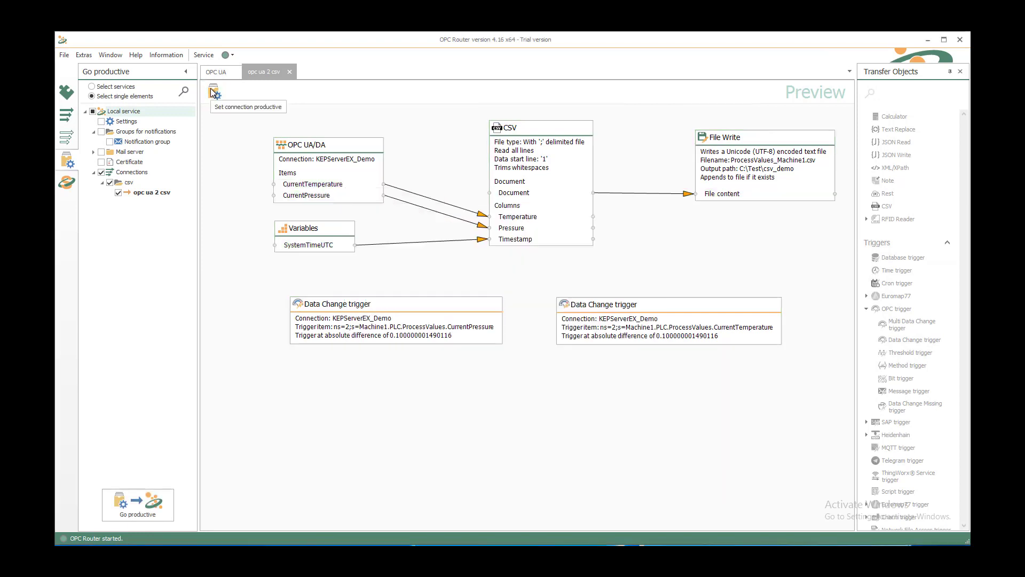
# Examine the connection's runtime transfers, checking the timestamp passed to the CSV object and the document content passed to File Write
pyautogui.click(67, 183)
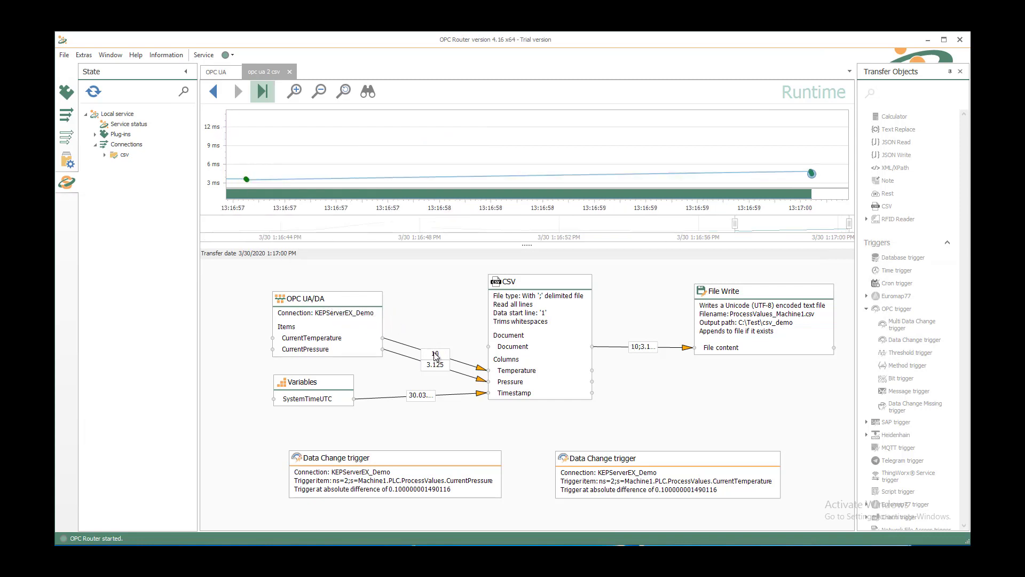
pyautogui.moveTo(424, 396)
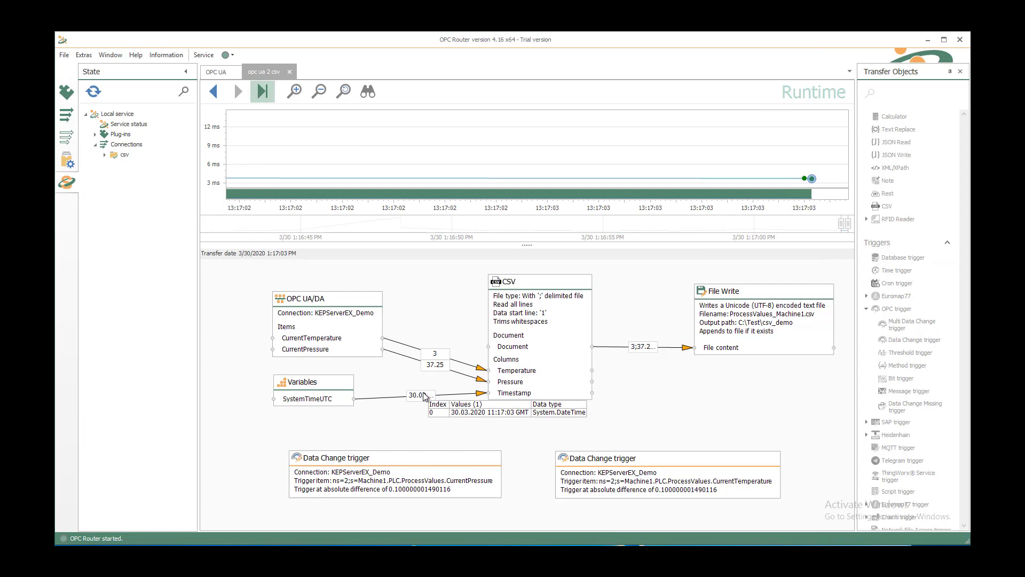
pyautogui.moveTo(636, 352)
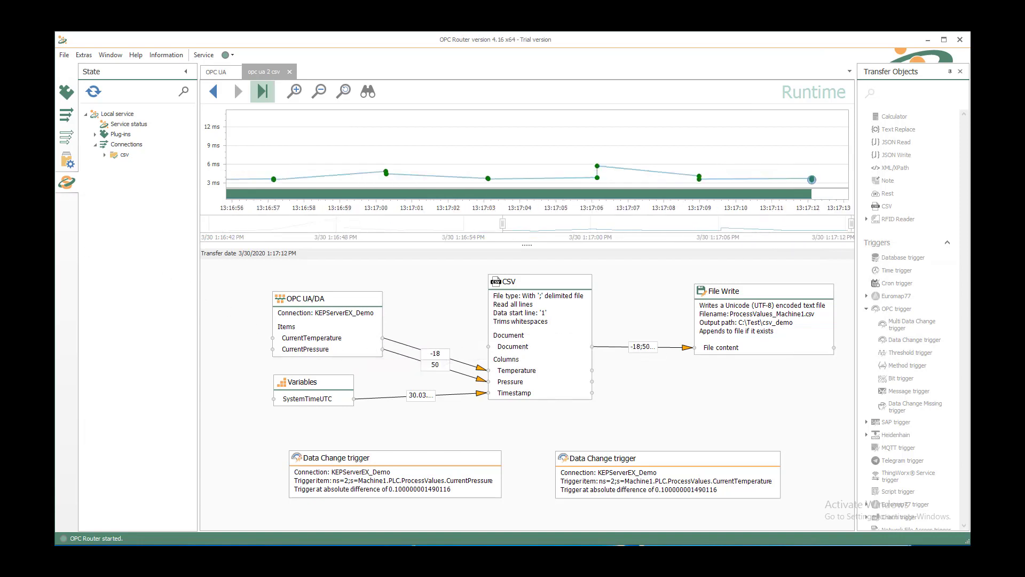
# Switch to the csv_demo folder in File Explorer, open ProcessValues_Machine1.csv and review its logged rows down to the end
pyautogui.hotkey('alt', 'Tab')
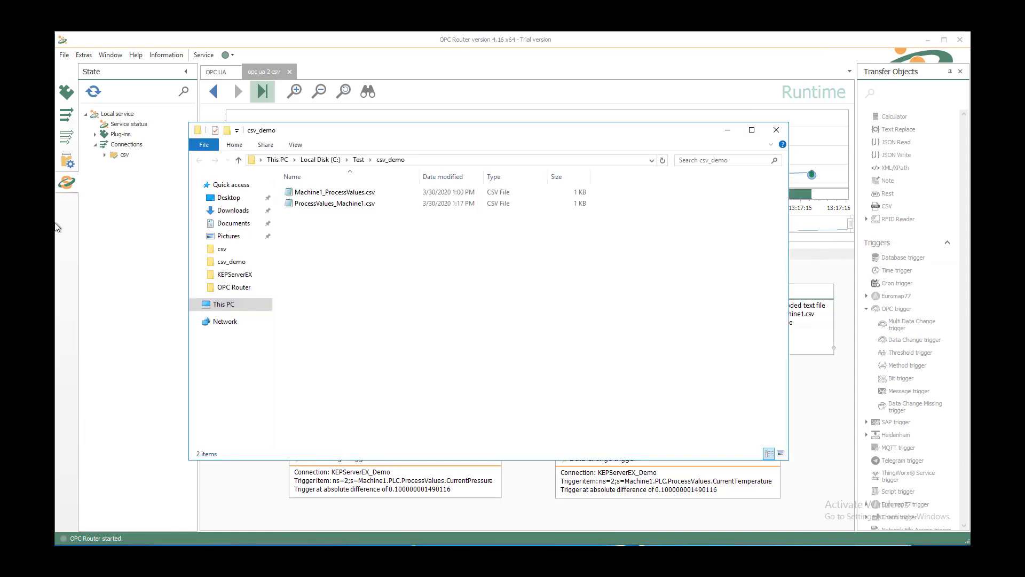
pyautogui.click(345, 208)
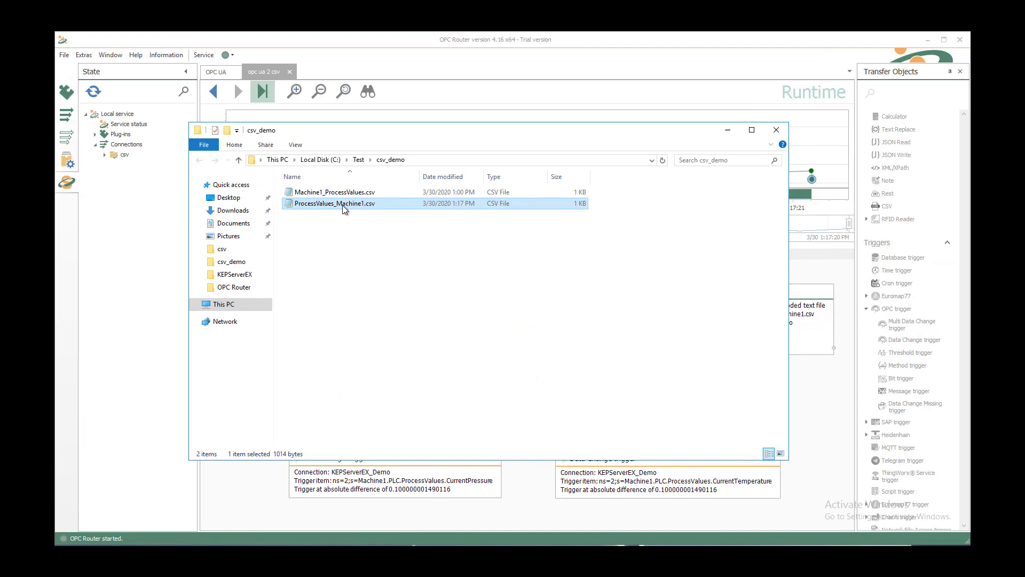
pyautogui.doubleClick(345, 209)
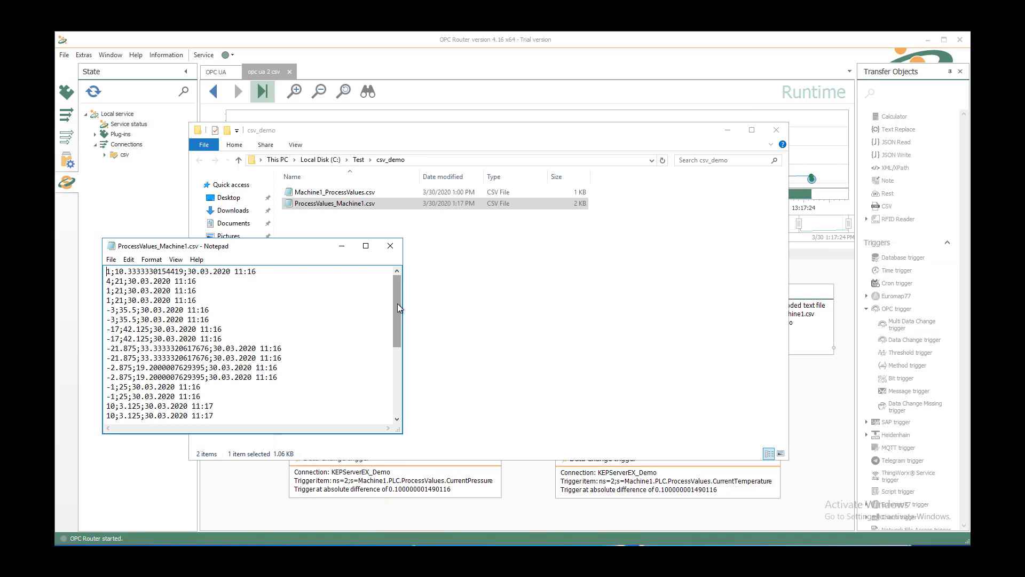
pyautogui.moveTo(398, 309); pyautogui.dragTo(406, 385)
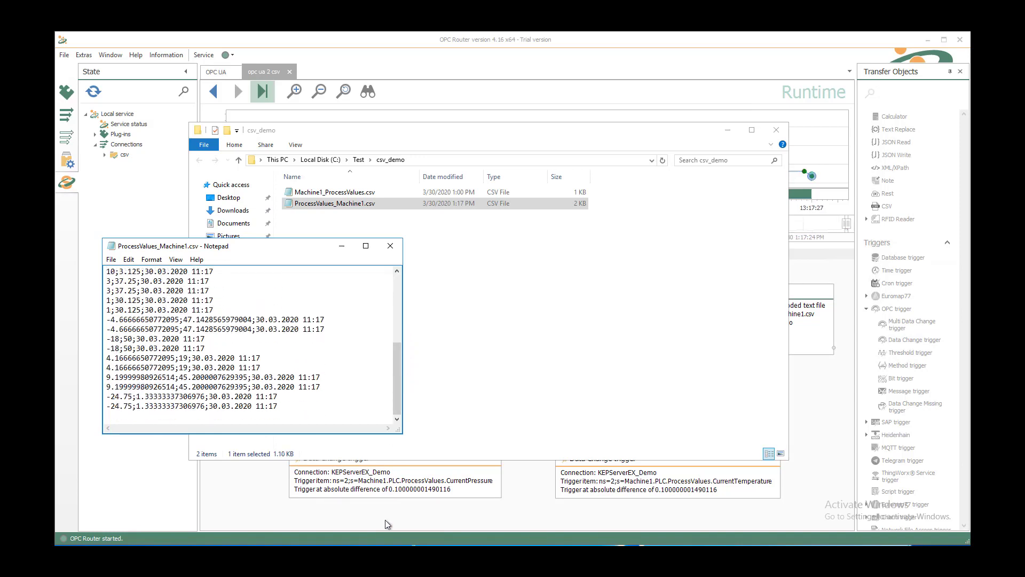